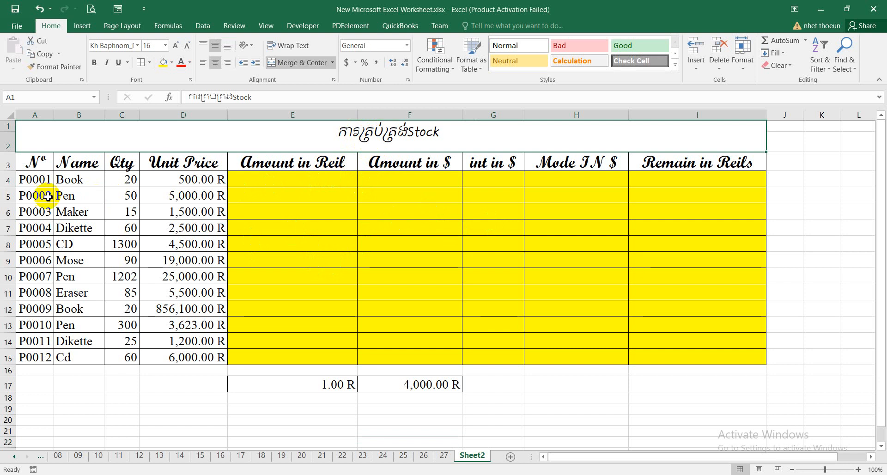
Widen column A slightly so the product numbers have more room
click(46, 180)
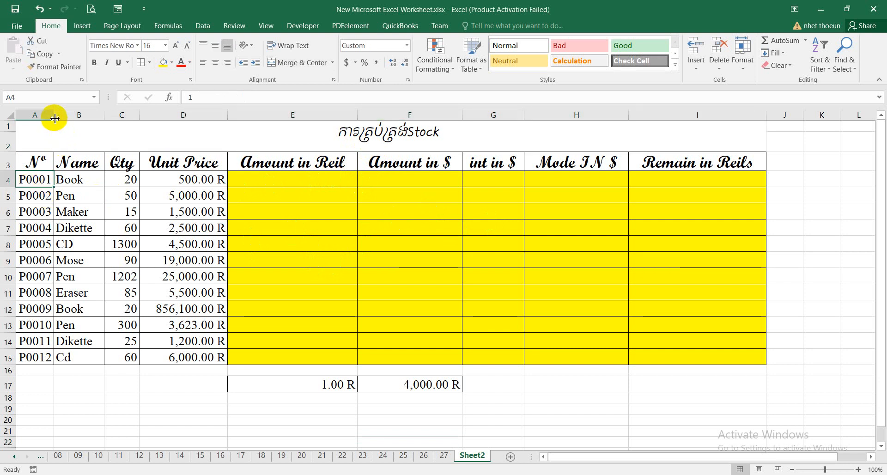
drag(55, 119, 57, 119)
click(82, 181)
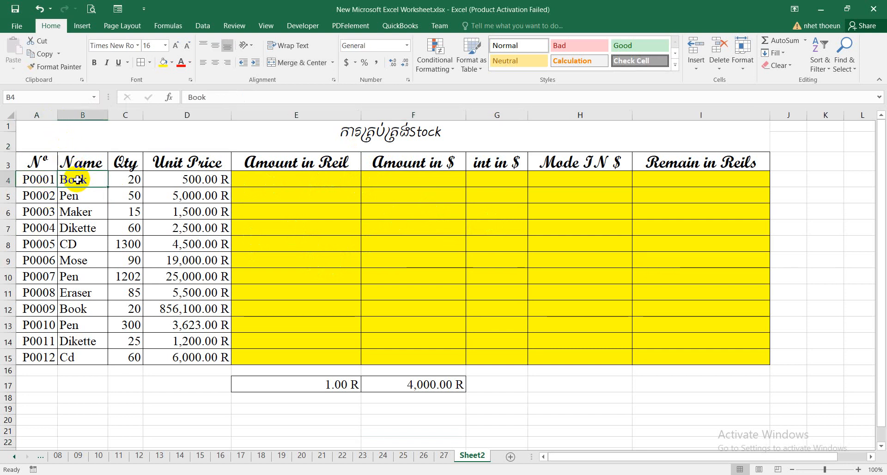
Review the Name, Qty and Unit Price data in rows 4 to 15 and the empty Amount in Reil column
drag(77, 180, 80, 358)
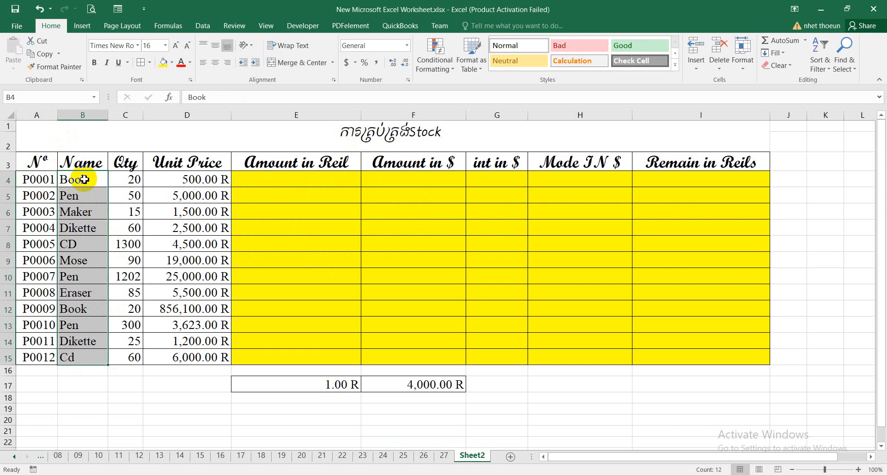
drag(85, 179, 74, 358)
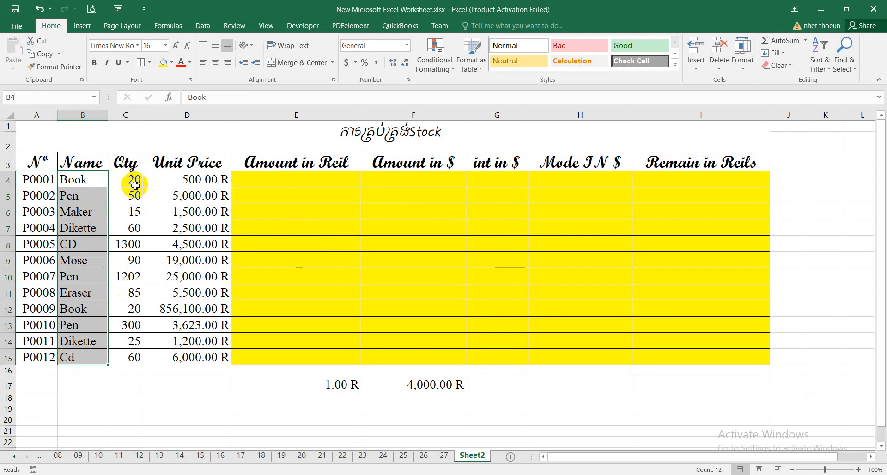
drag(131, 183, 124, 356)
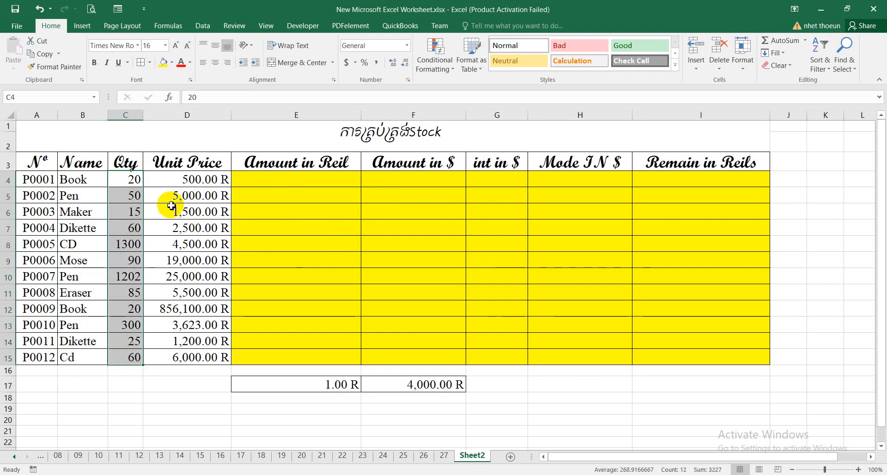
drag(188, 199, 199, 363)
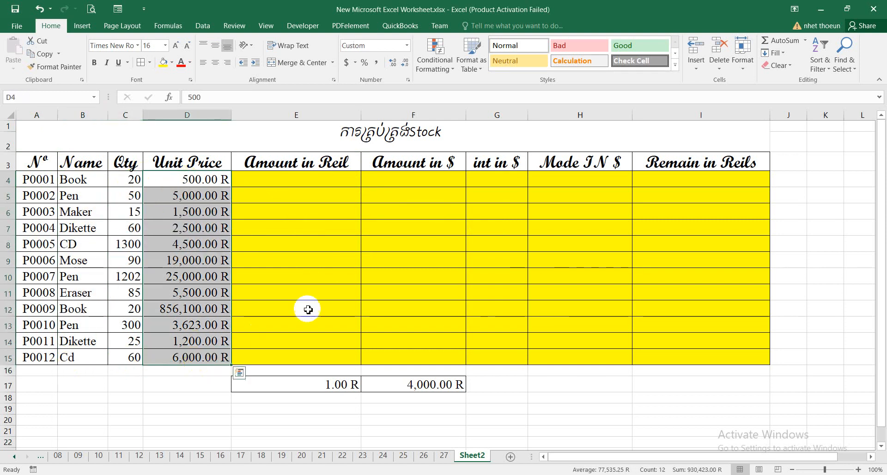
click(304, 309)
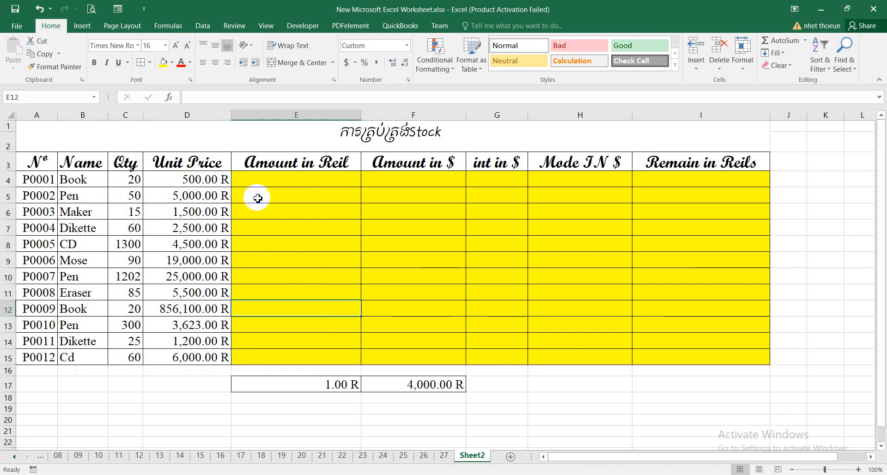
click(272, 182)
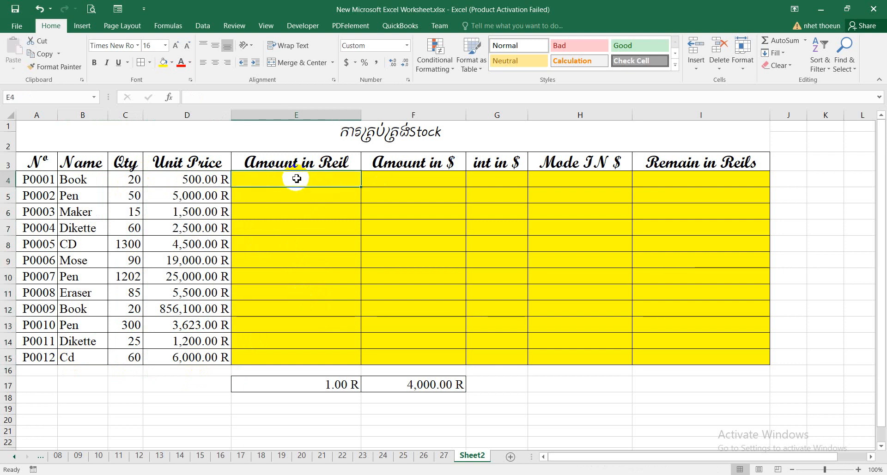
click(183, 181)
click(134, 180)
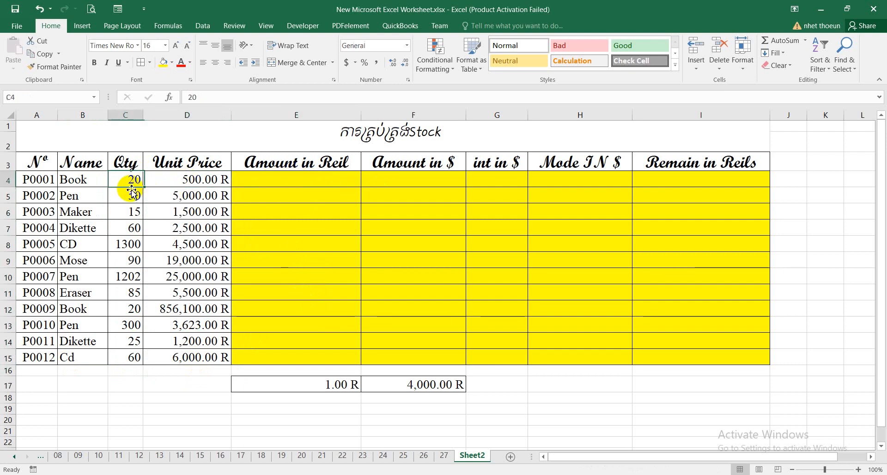
click(73, 184)
click(128, 181)
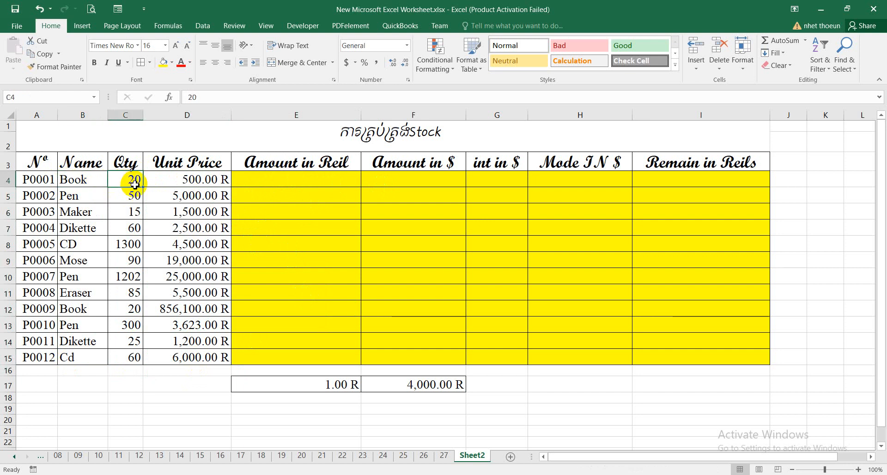
Set the unit price of product P0001 in cell D4 to 5000
click(203, 187)
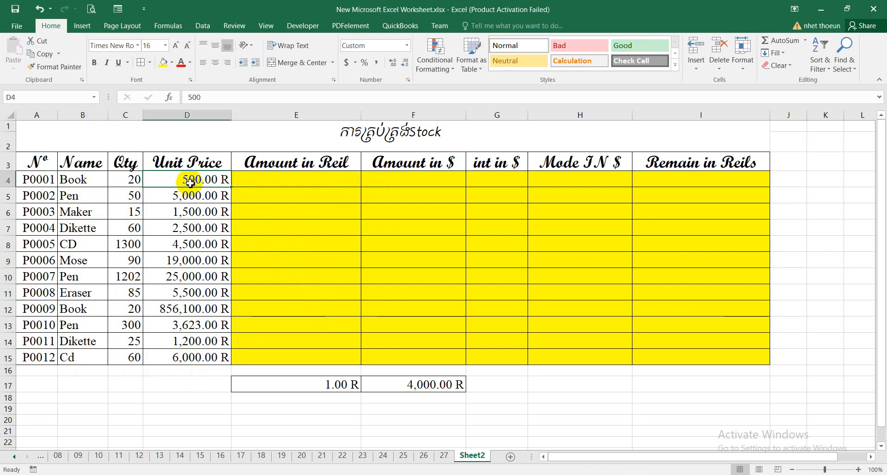
text(5,0)
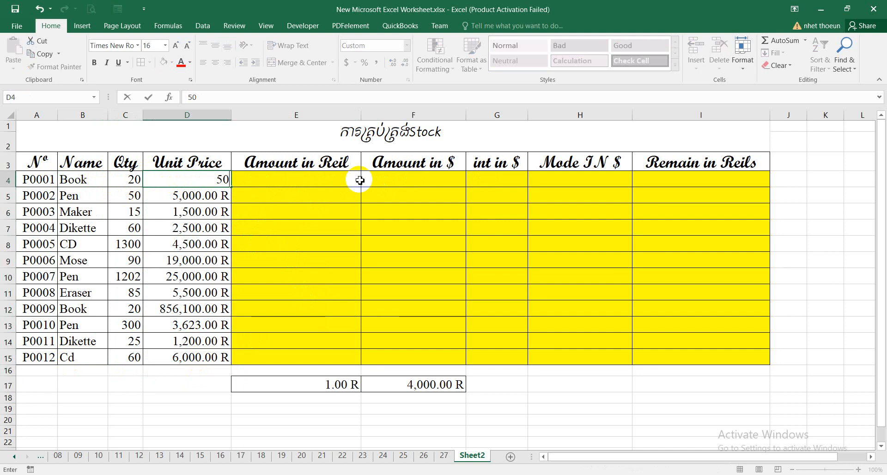
text(00)
key(Return)
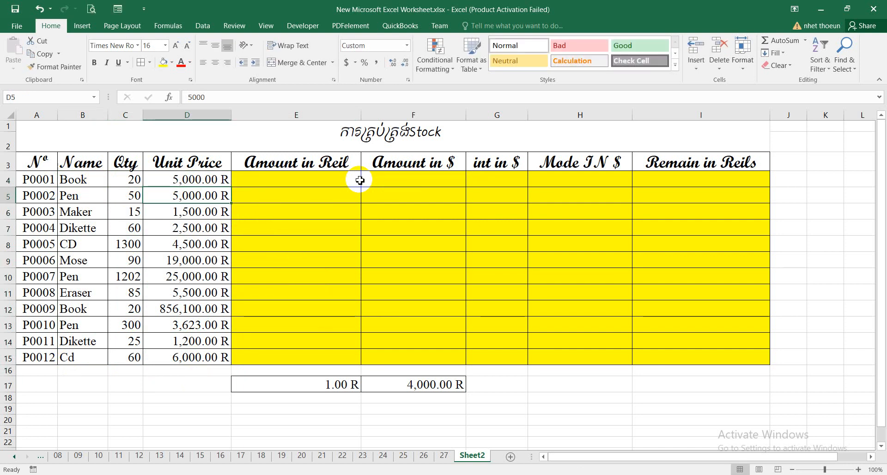
Calculate the Amount in Reil for P0001 in cell E4 with the formula =C4*D4
click(282, 176)
text(=)
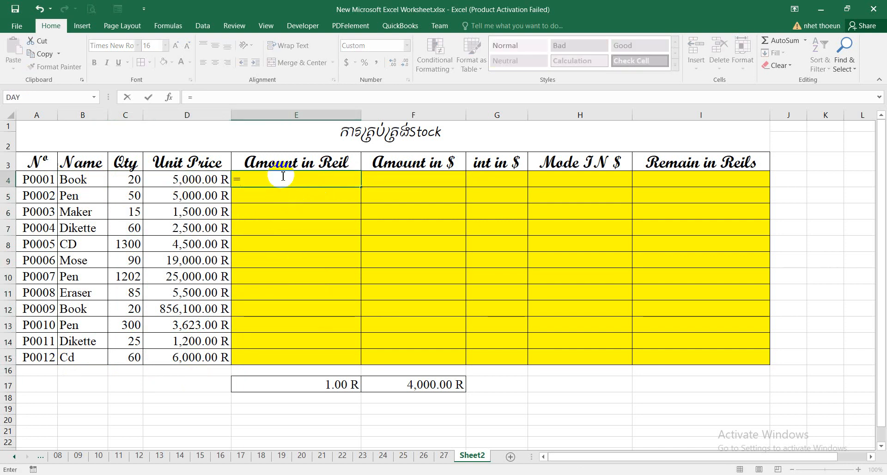
click(138, 181)
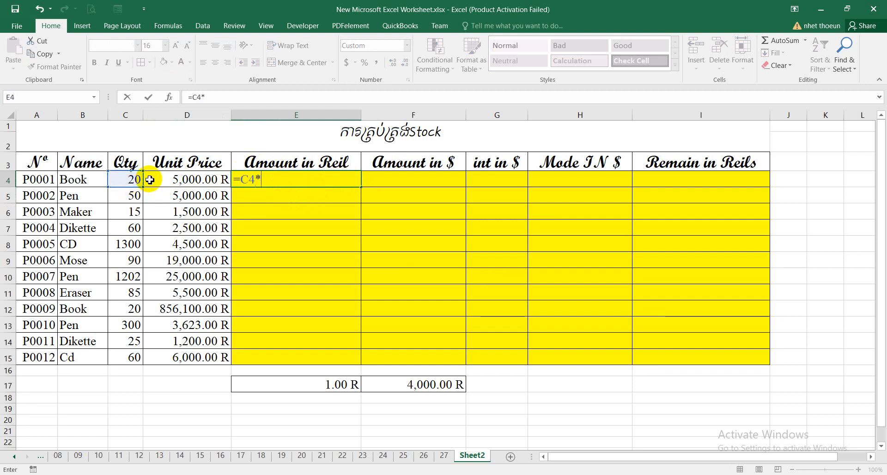
text(*)
click(161, 181)
key(Return)
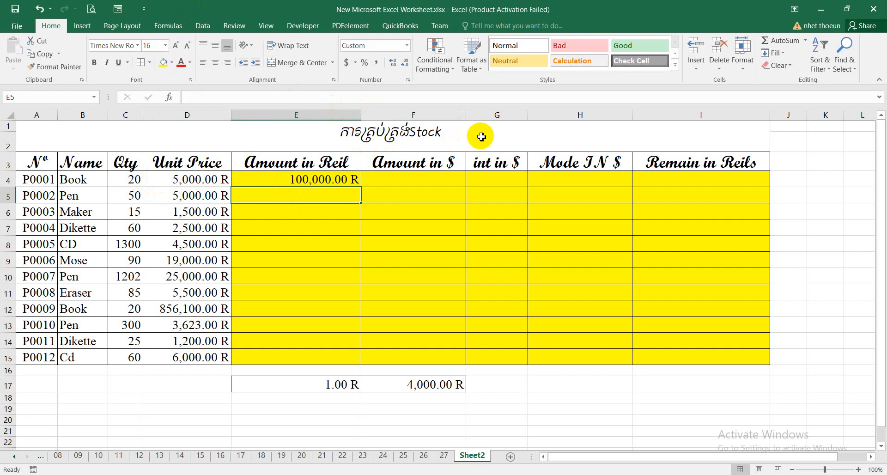
click(399, 175)
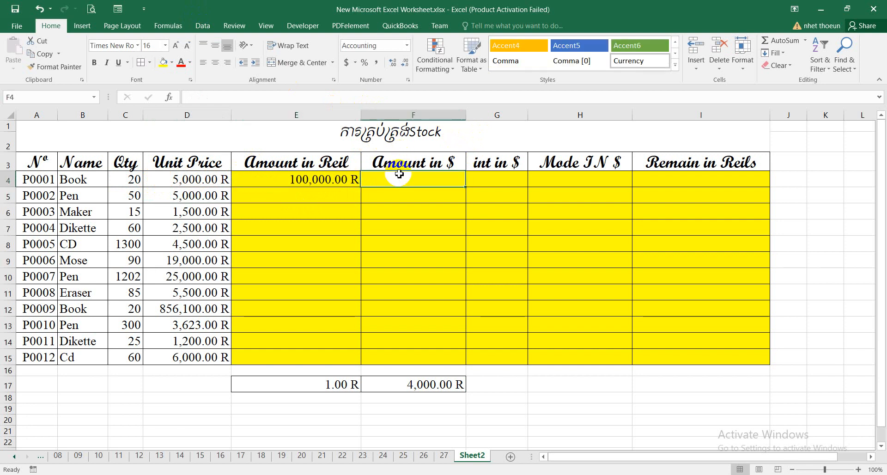
click(434, 163)
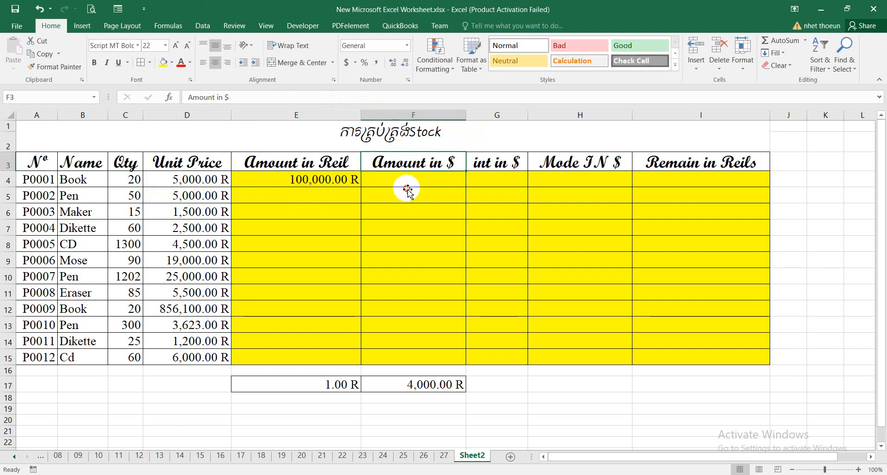
click(407, 189)
click(316, 182)
Calculate the Amount in Reil for P0002 in E5 with =C5*D5 and fill the formula down to E15
click(304, 194)
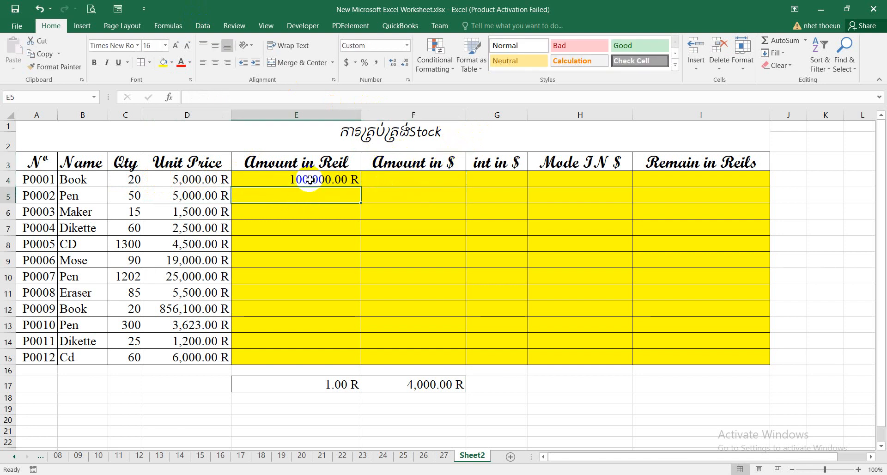
text(=)
click(128, 196)
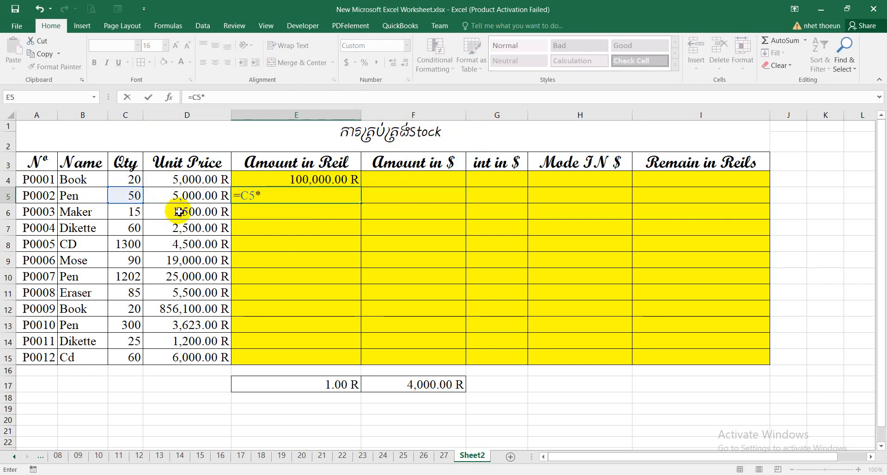
click(194, 196)
key(Return)
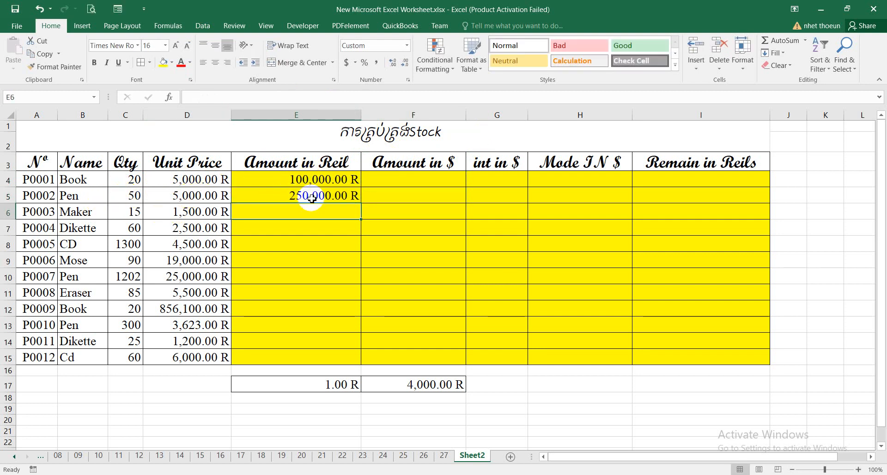
click(351, 201)
drag(361, 203, 353, 360)
Enter the formula =E4*4000 in cell F4 under Amount in $
click(422, 183)
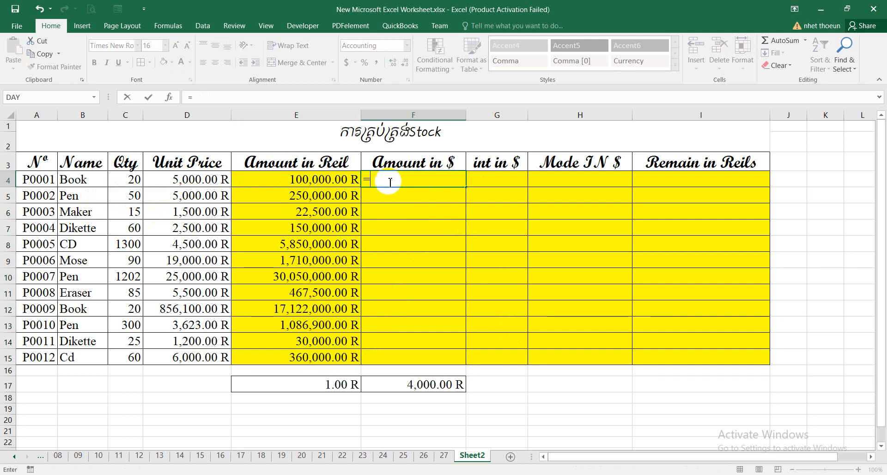
click(302, 183)
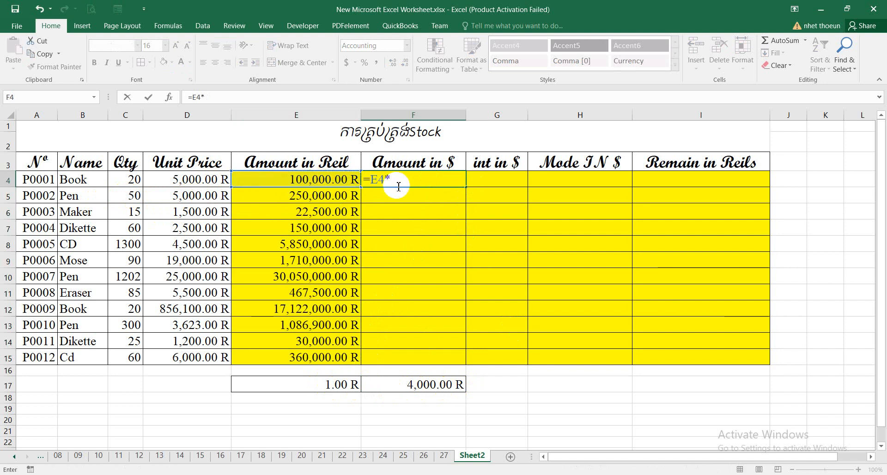
key(Return)
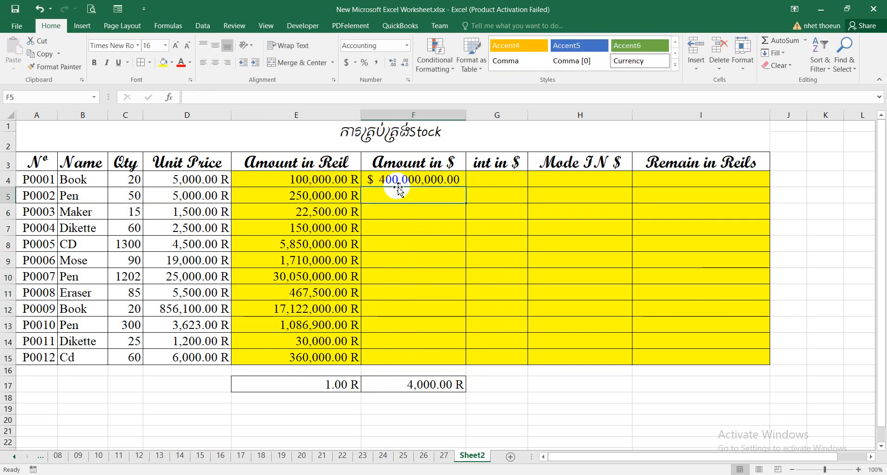
Apply the dollar accounting format to the exchange-rate cell E17 below the table
click(325, 384)
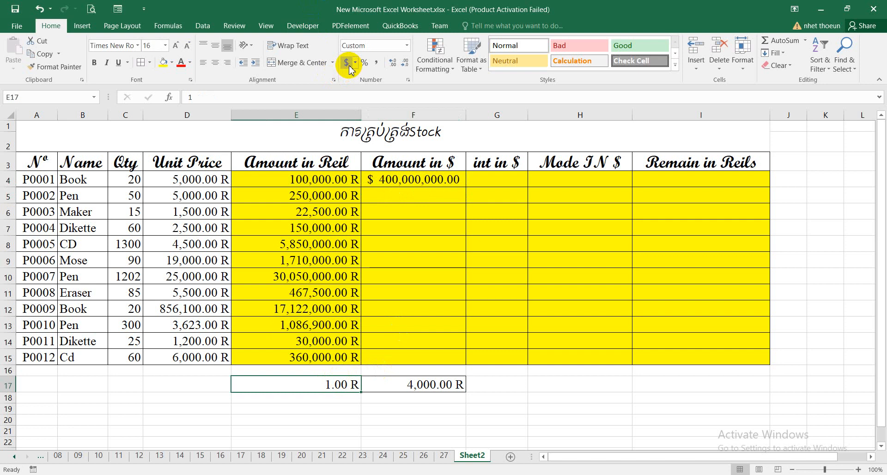
click(348, 64)
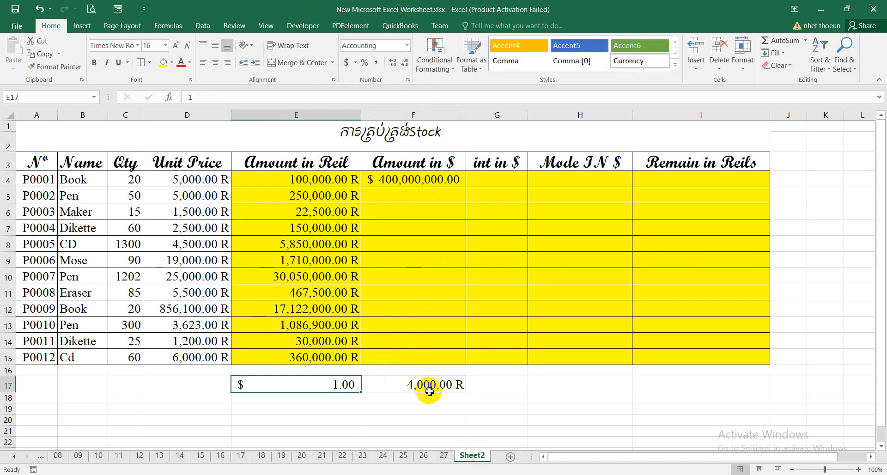
click(449, 392)
click(416, 180)
click(431, 199)
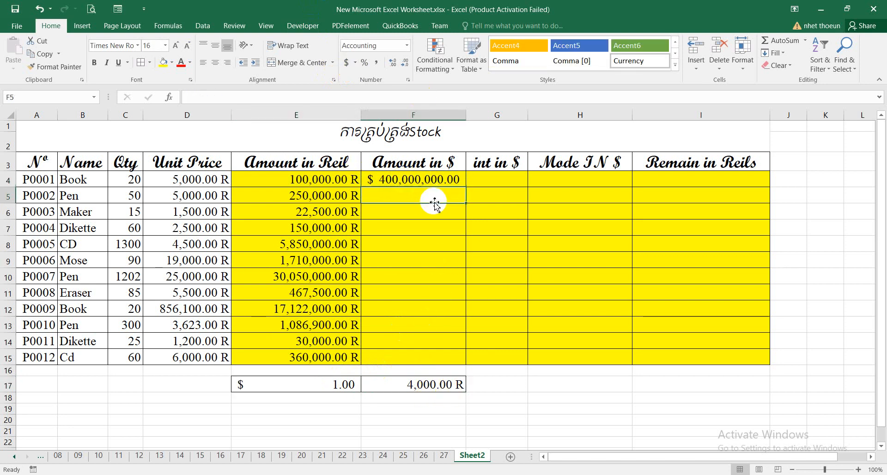
Correct the formula in F4 to =E4/4000 and fill it down to F15
click(418, 181)
double_click(418, 181)
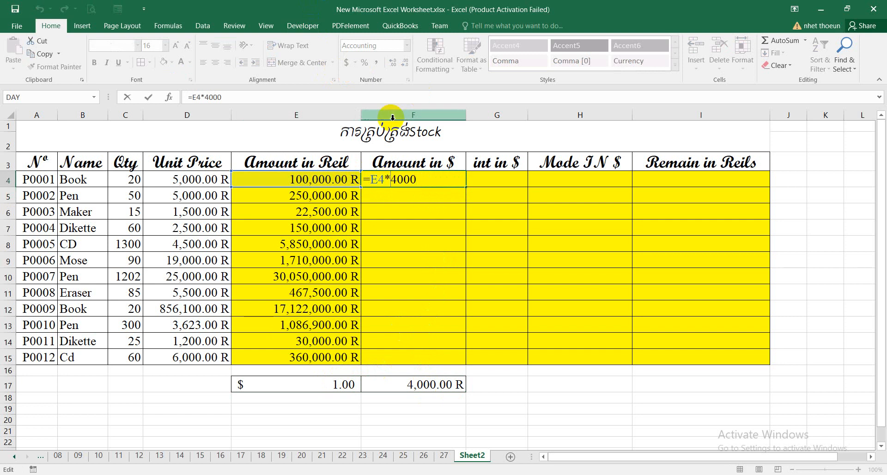
key(BackSpace)
text(/)
key(Return)
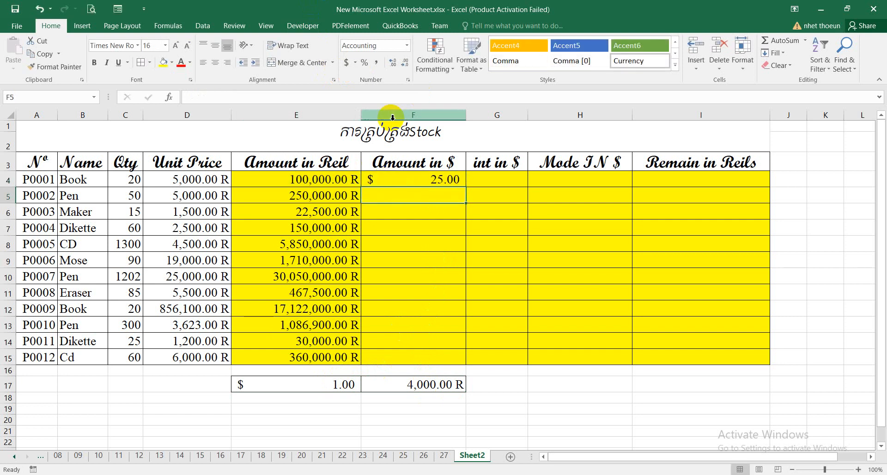
click(372, 179)
drag(468, 186, 449, 365)
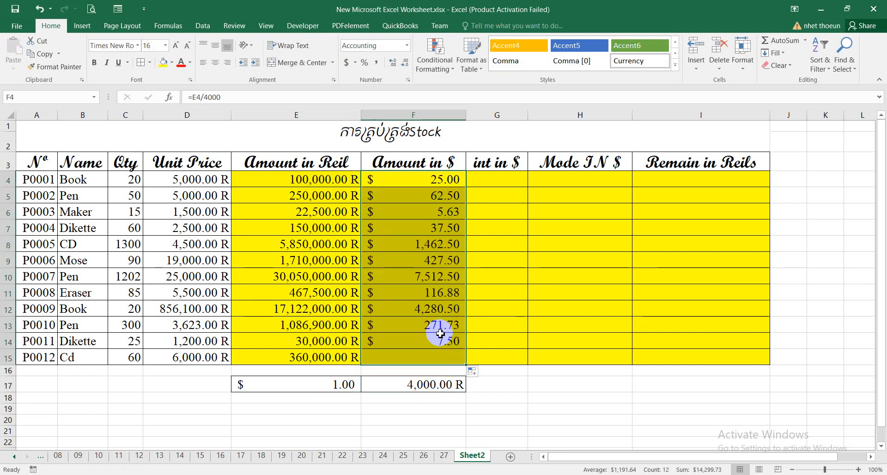
Calculate the int in $ value for P0001 in G4 with the formula =INT(F4)
click(492, 178)
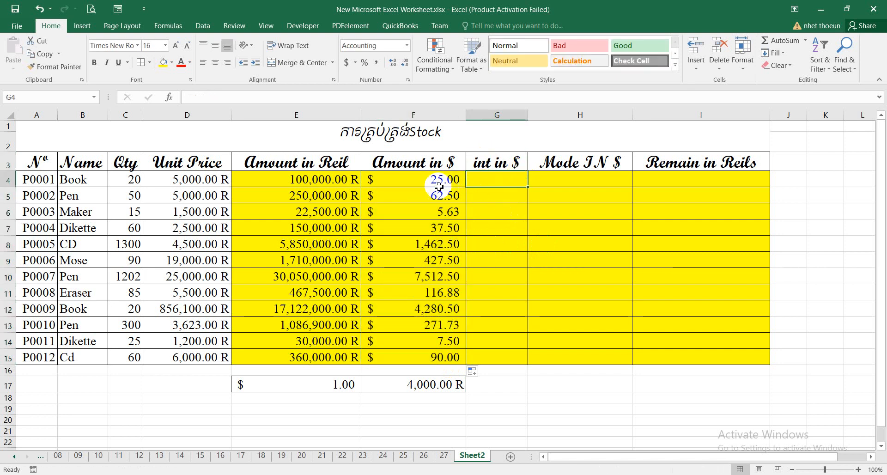
click(363, 183)
click(496, 178)
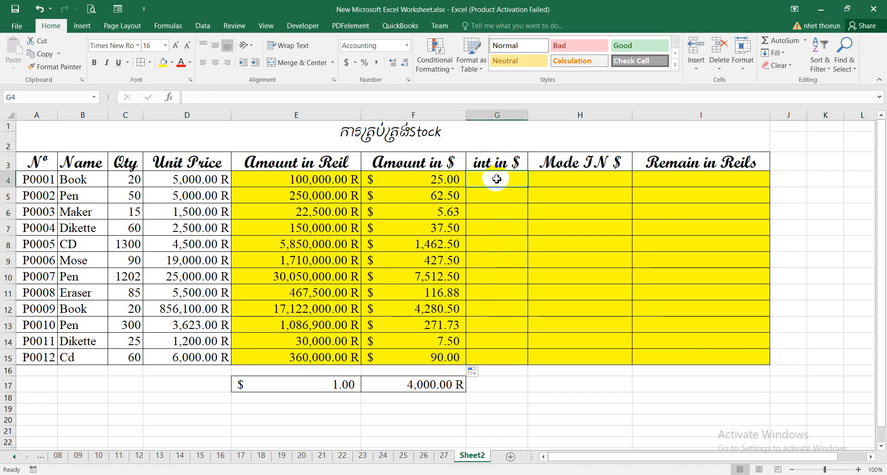
text(=in)
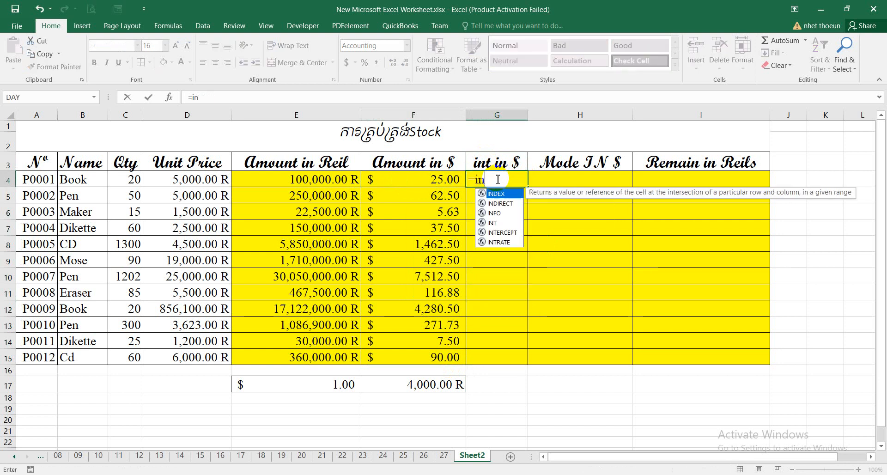
text(t)
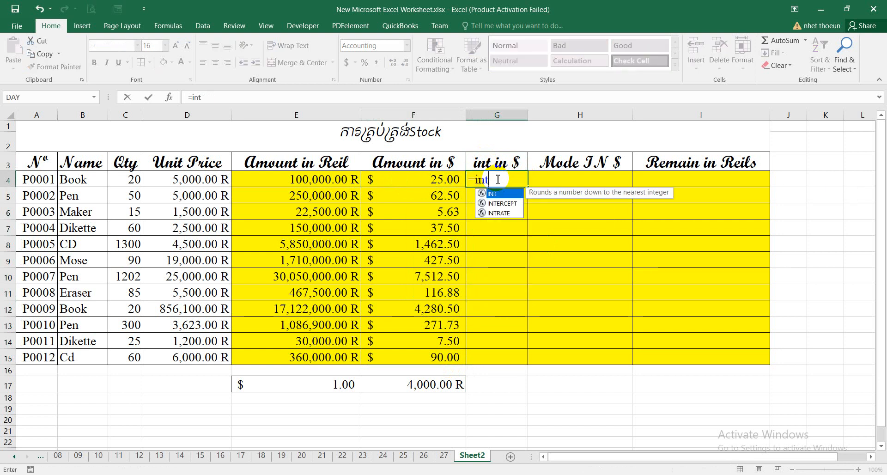
text(()
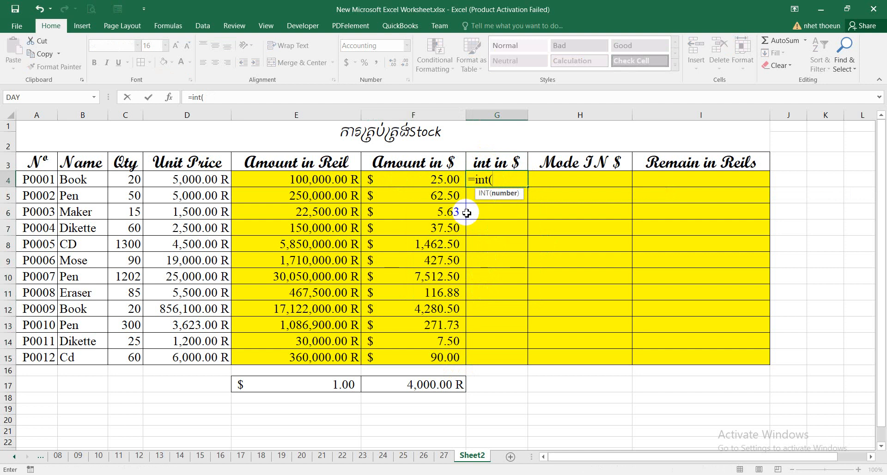
click(410, 181)
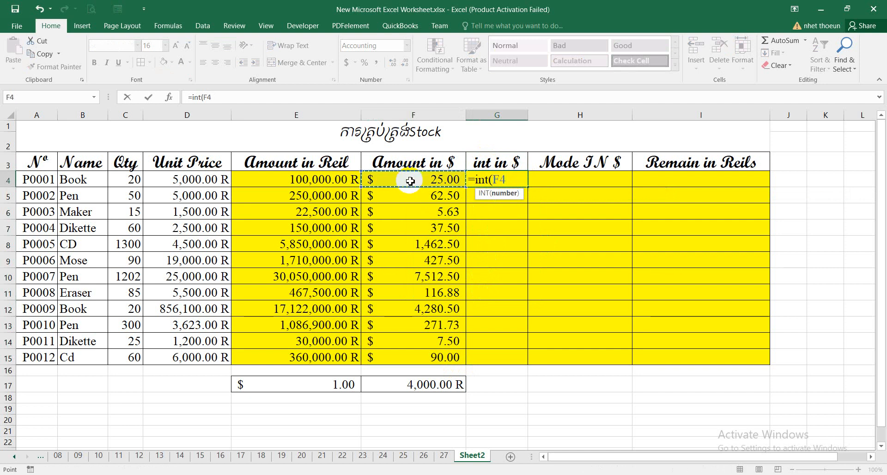
text())
key(Return)
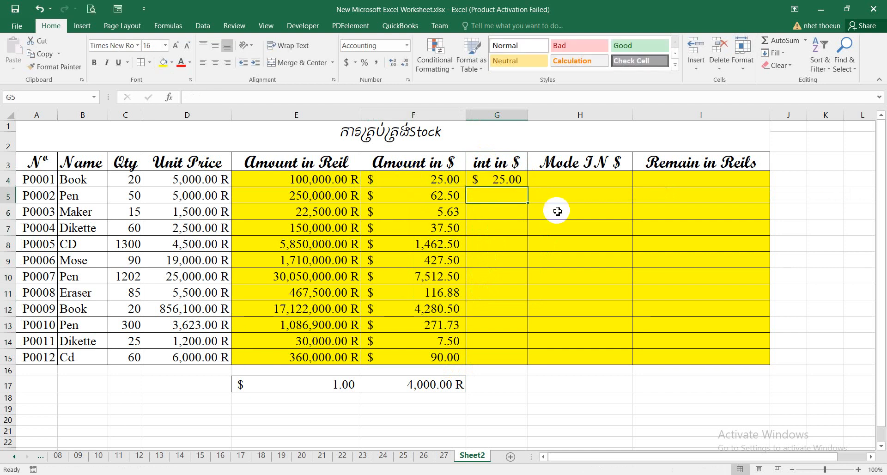
Set the Unit Price of P0001 Book in D4 to 500
click(567, 185)
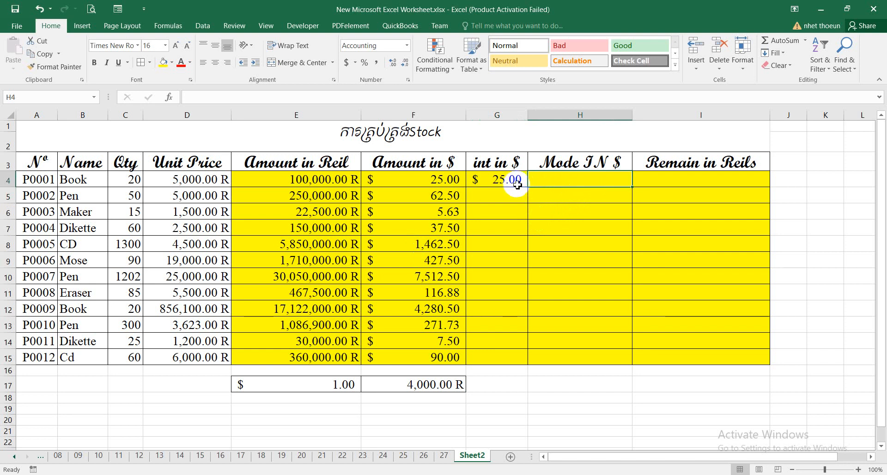
click(206, 181)
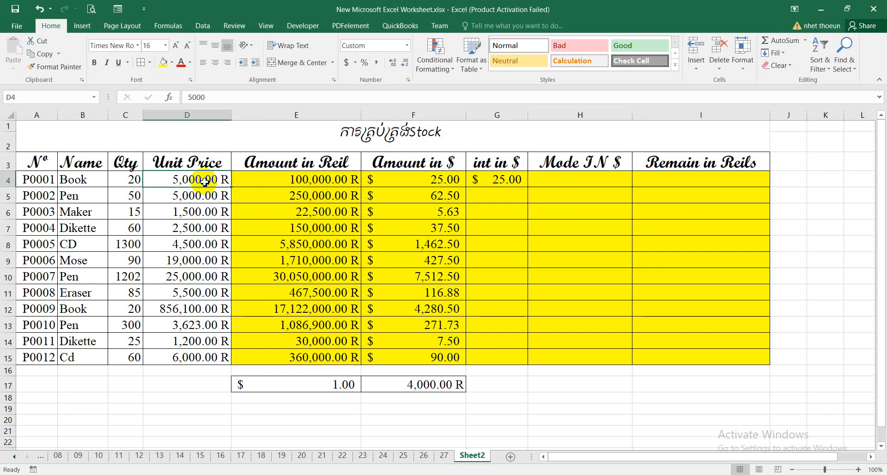
text(500)
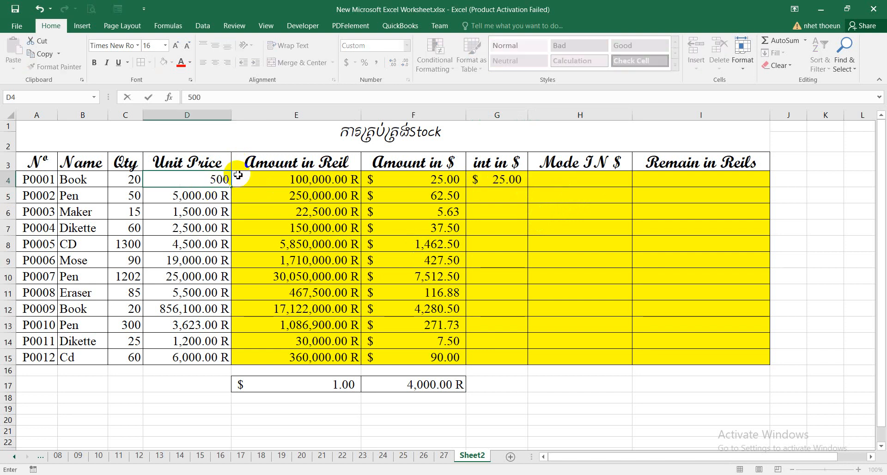
key(Return)
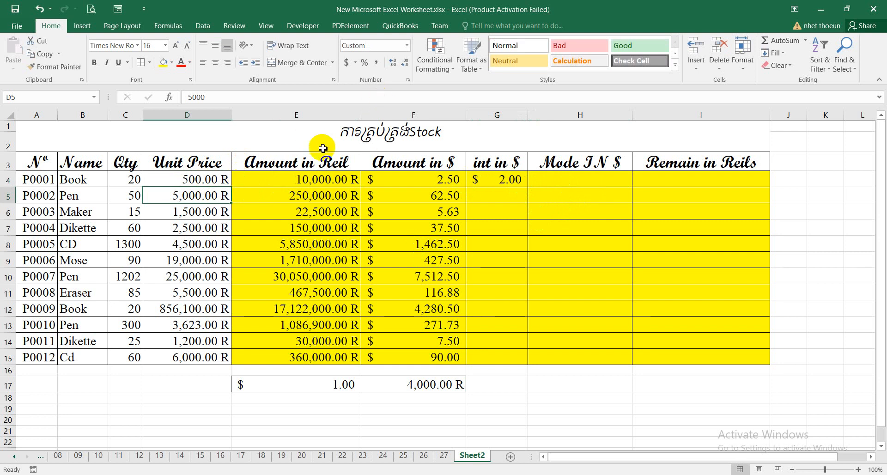
click(199, 179)
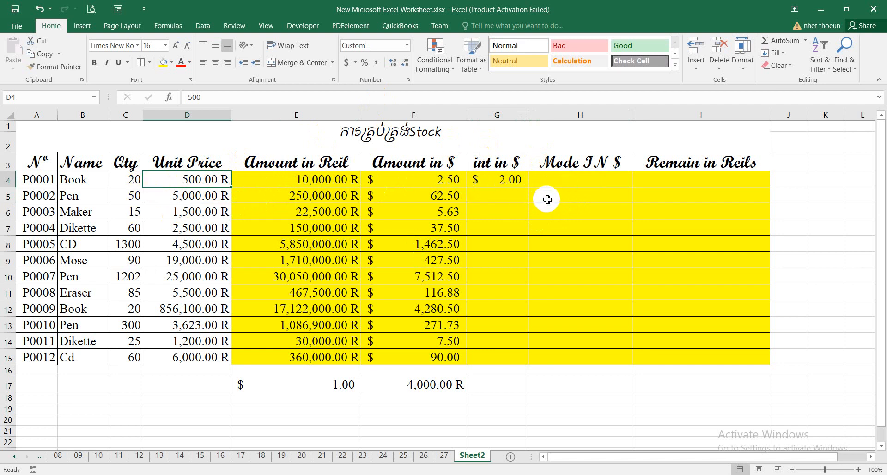
Calculate the Mode IN $ remainder for P0001 in H4 with the formula =F4-G4
click(555, 179)
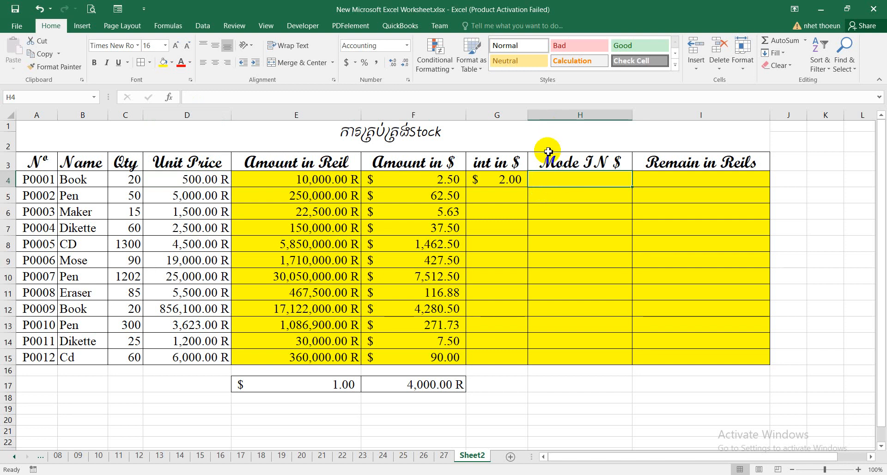
click(597, 208)
click(586, 180)
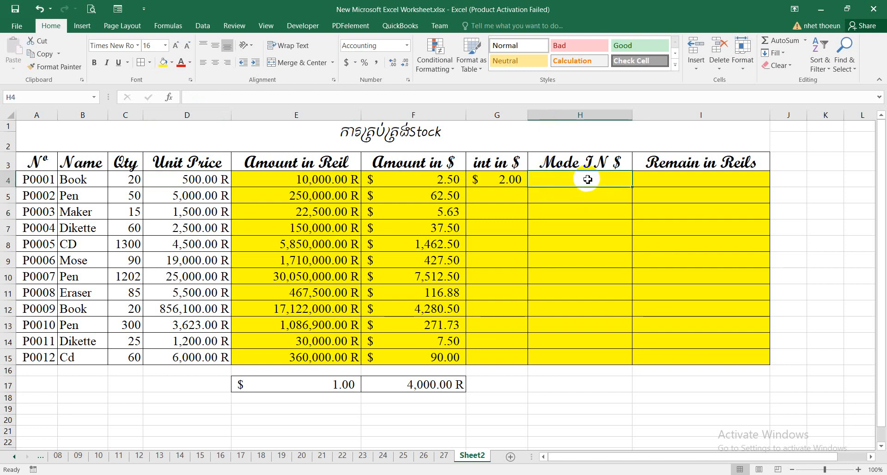
text(=)
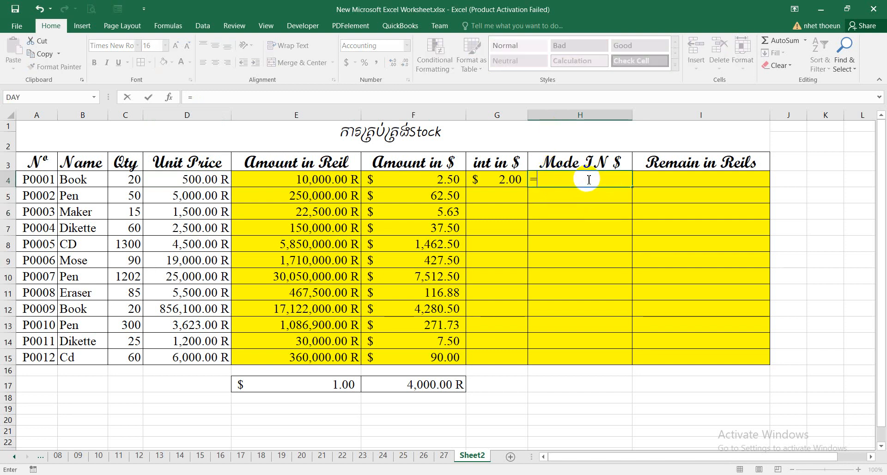
click(449, 180)
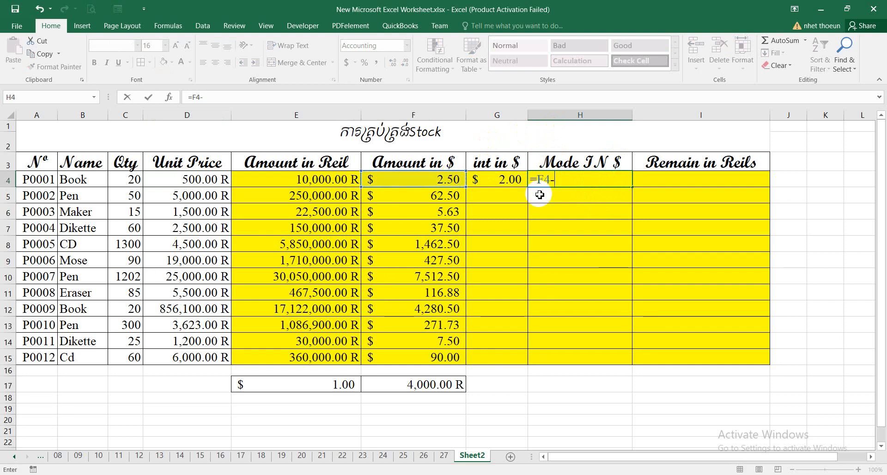
click(511, 183)
key(Return)
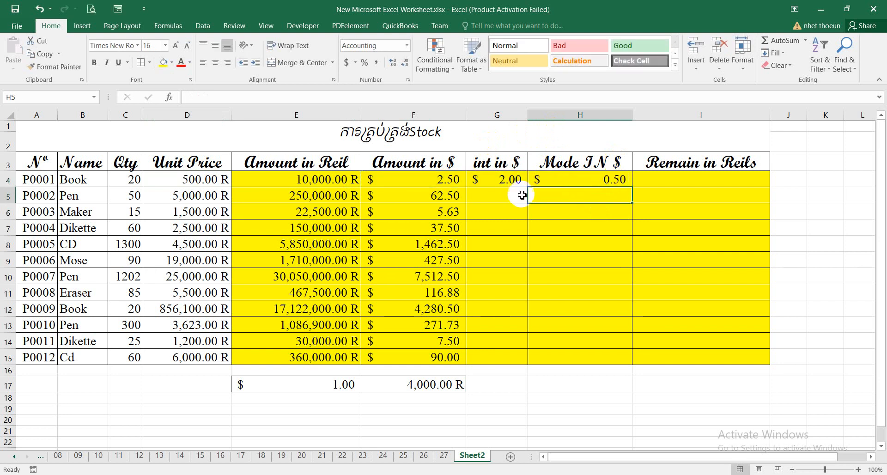
click(498, 194)
text(=)
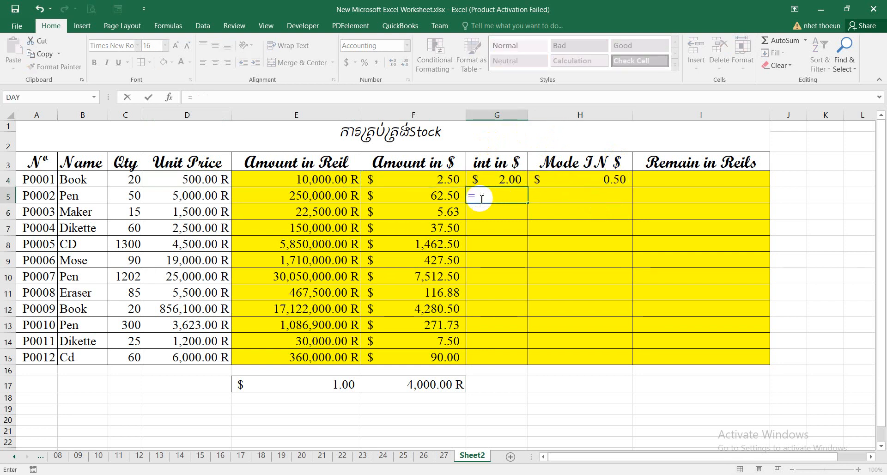
click(324, 199)
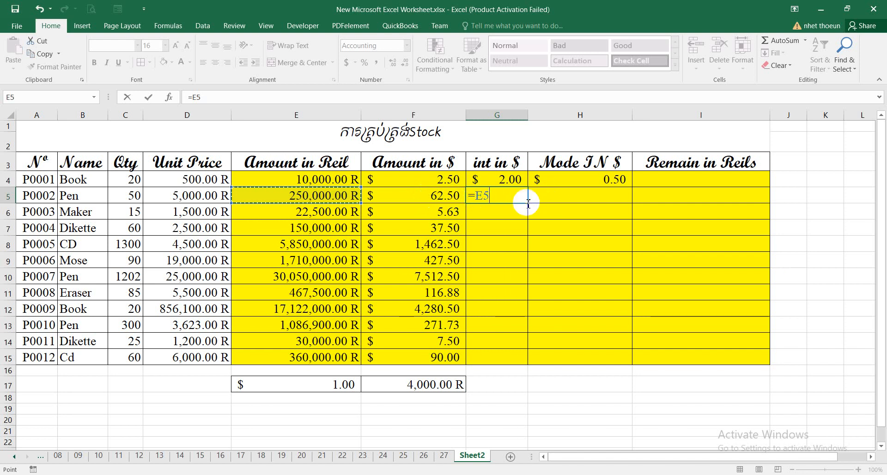
key(BackSpace)
key(BackSpace)
key(BackSpace)
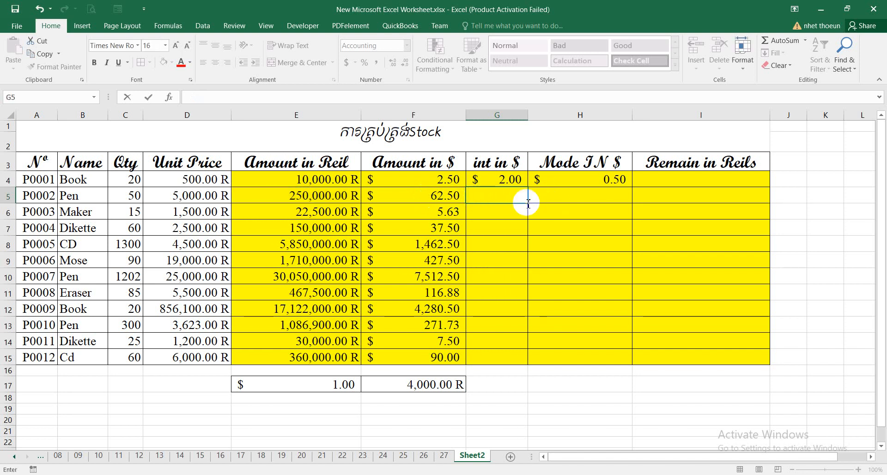
Calculate the int in $ value for P0002 in G5 with the formula =INT(F5)
text(=int)
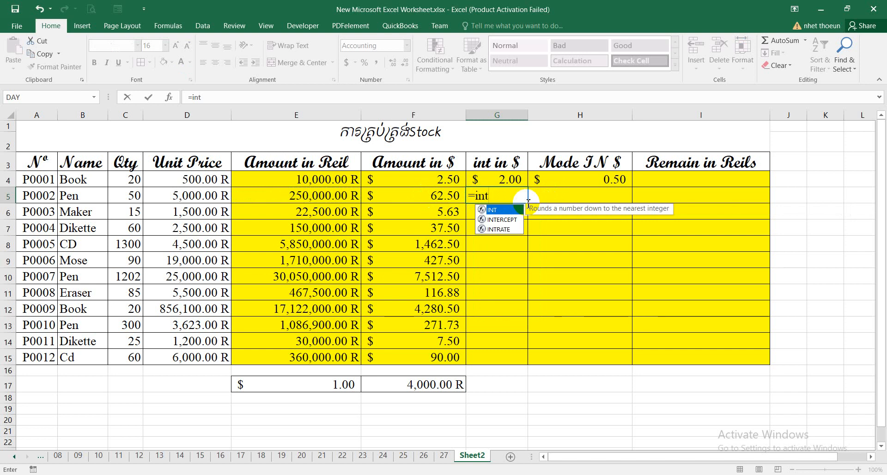
text(()
click(450, 196)
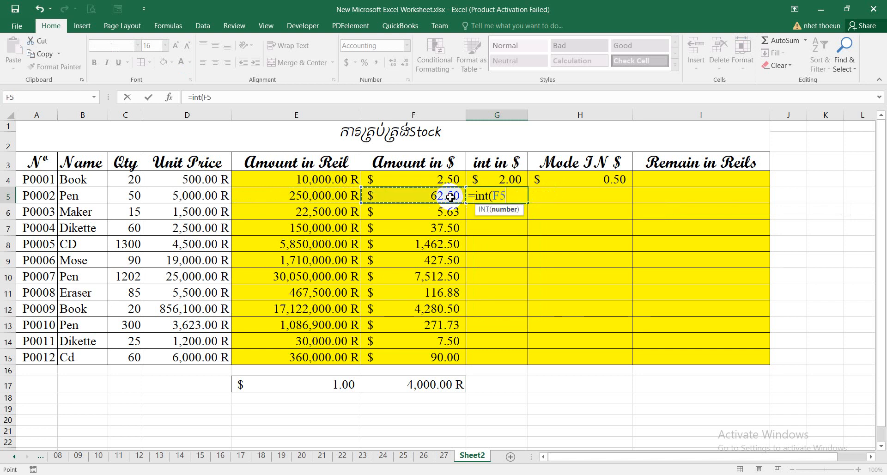
text())
key(Return)
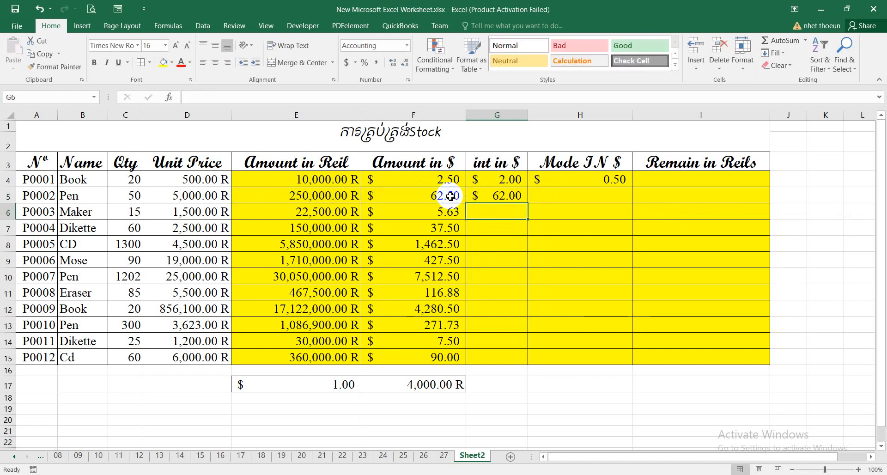
click(450, 196)
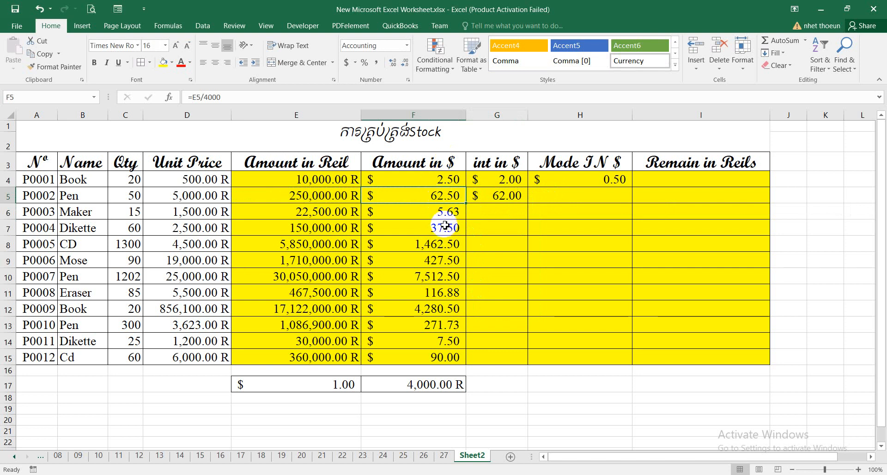
Calculate the Mode IN $ remainder for P0002 in H5 with the formula =F5-G5
click(575, 191)
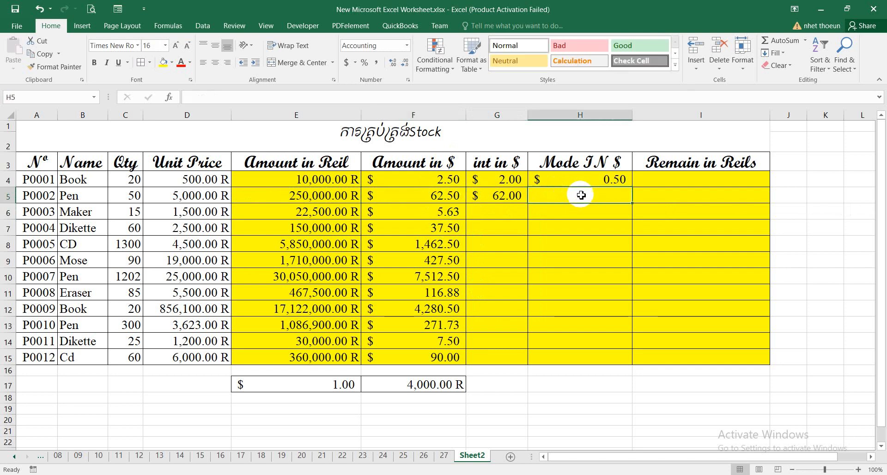
text(=)
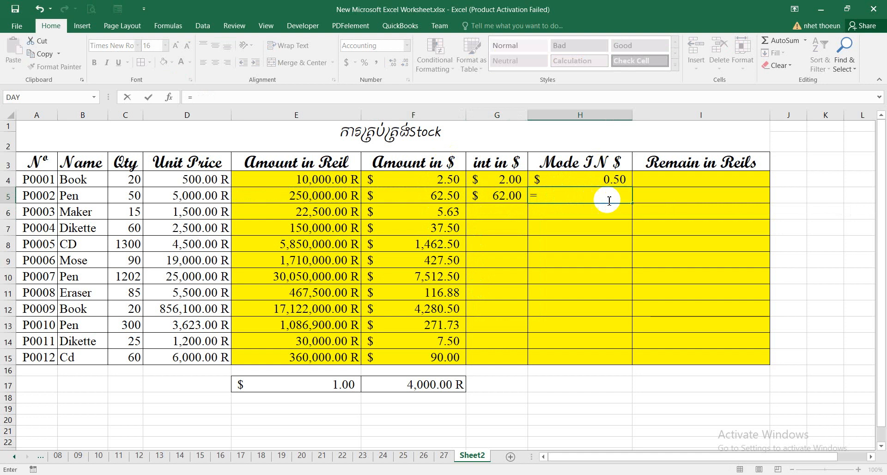
click(509, 196)
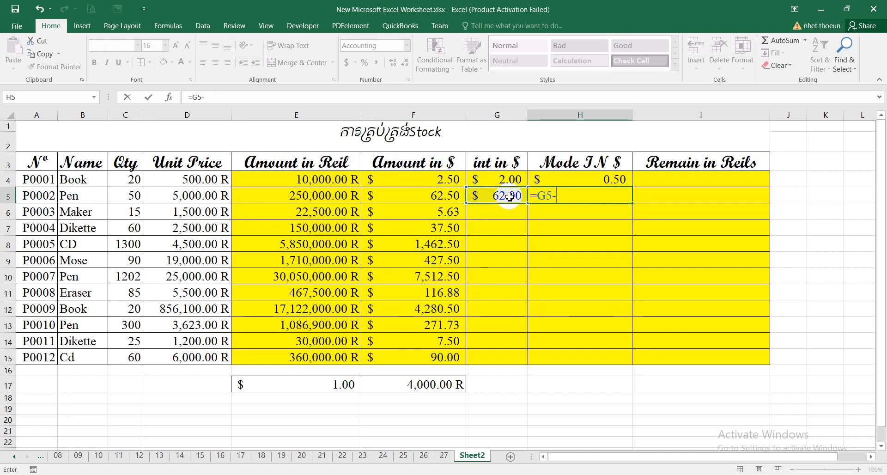
text(-)
key(BackSpace)
key(BackSpace)
key(BackSpace)
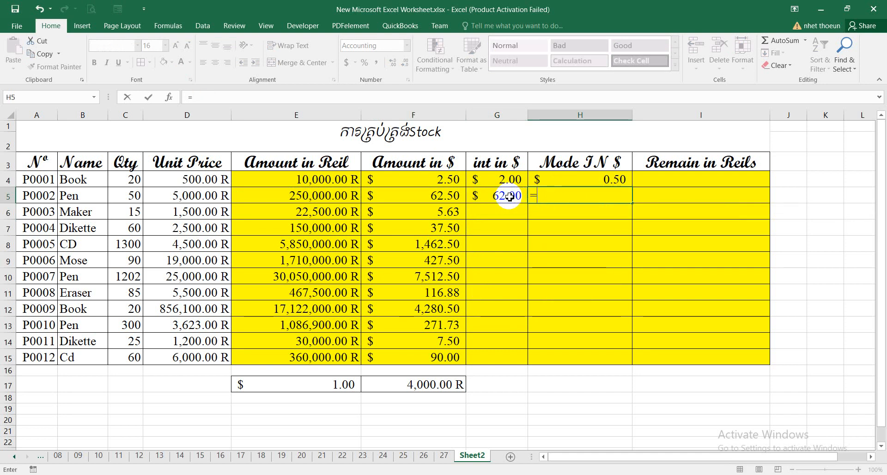
click(445, 195)
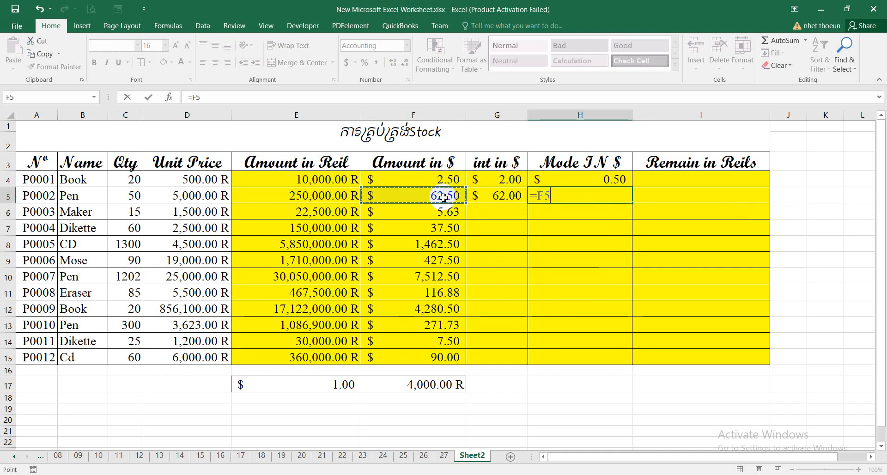
text(-)
click(490, 197)
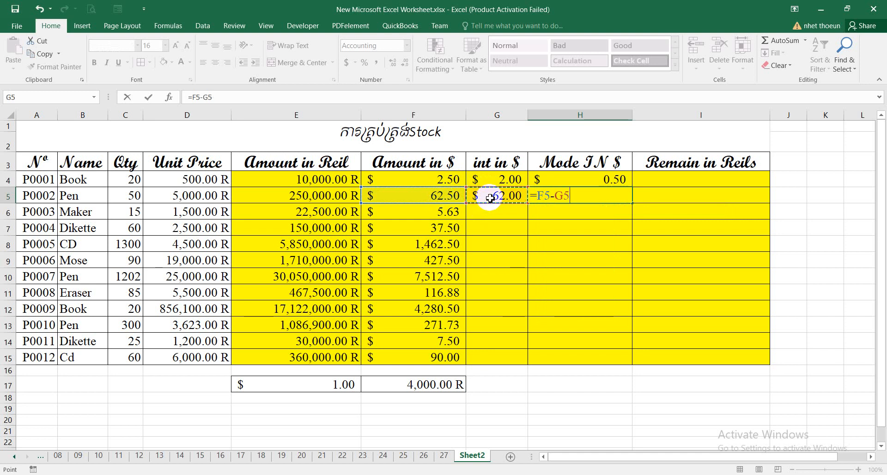
key(Return)
drag(490, 196, 595, 191)
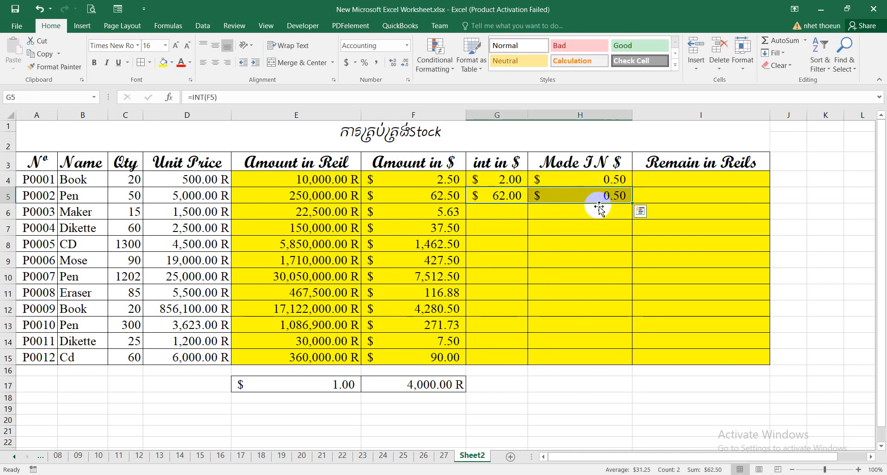
Calculate the int in $ value for P0003 in G6 with the formula =INT(F6)
click(508, 214)
text(=)
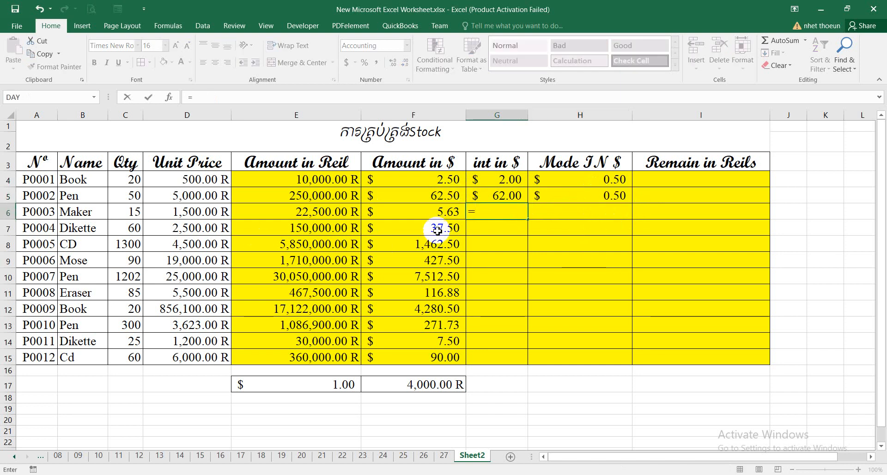
text(int)
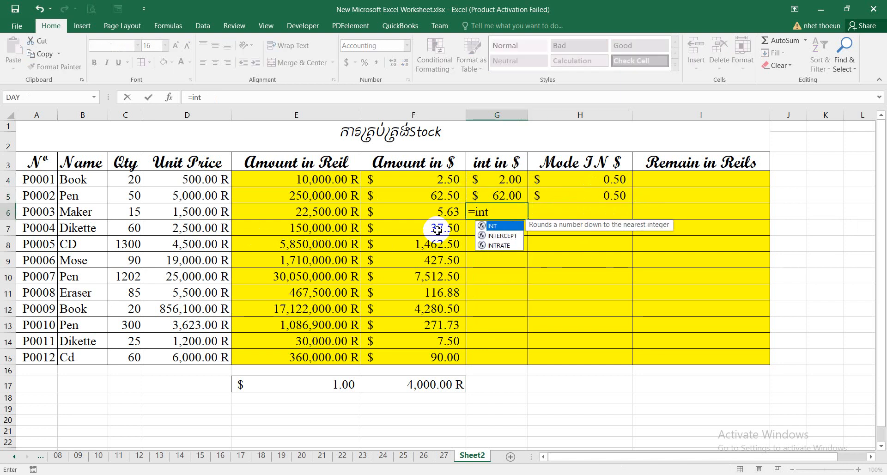
text(()
click(440, 212)
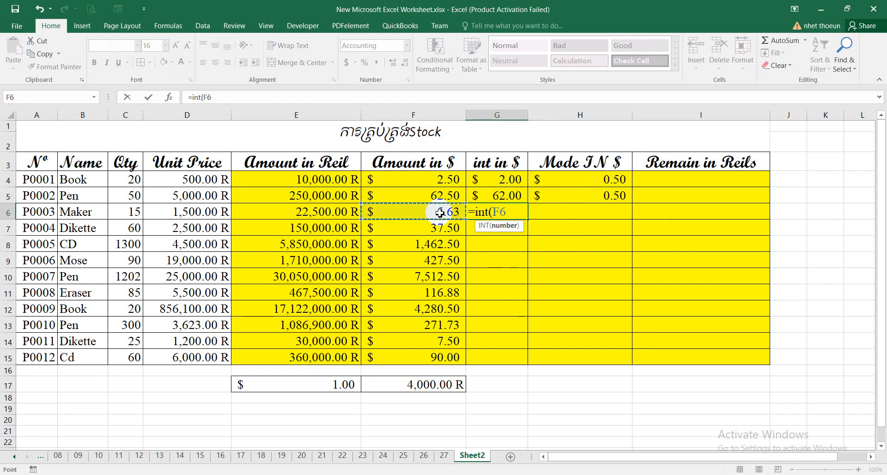
text())
key(Return)
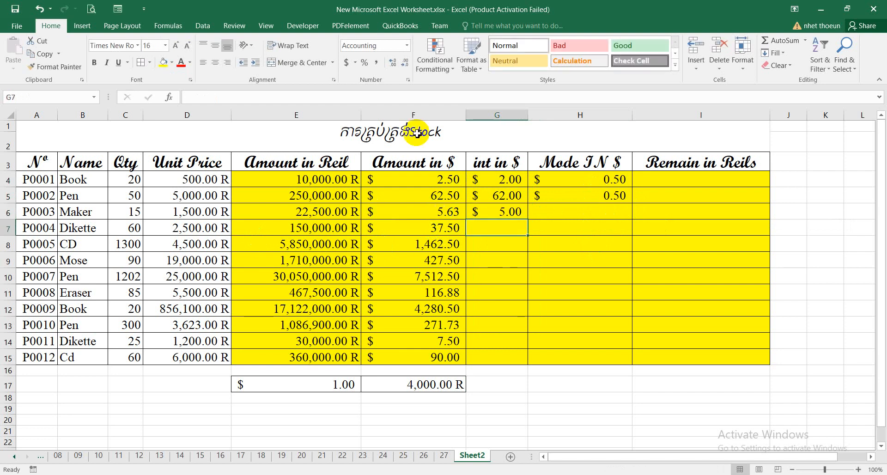
Calculate the Mode IN $ remainder for P0003 in H6 with the formula =F6-G6
click(554, 210)
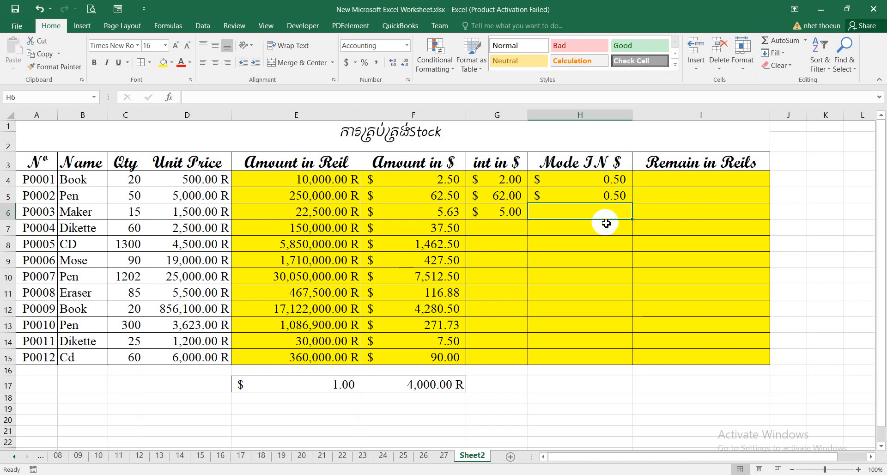
text(=)
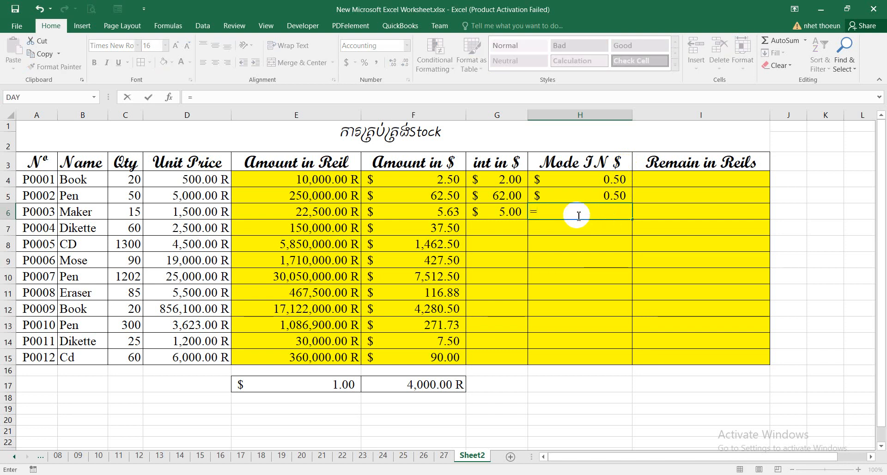
click(432, 214)
text(-)
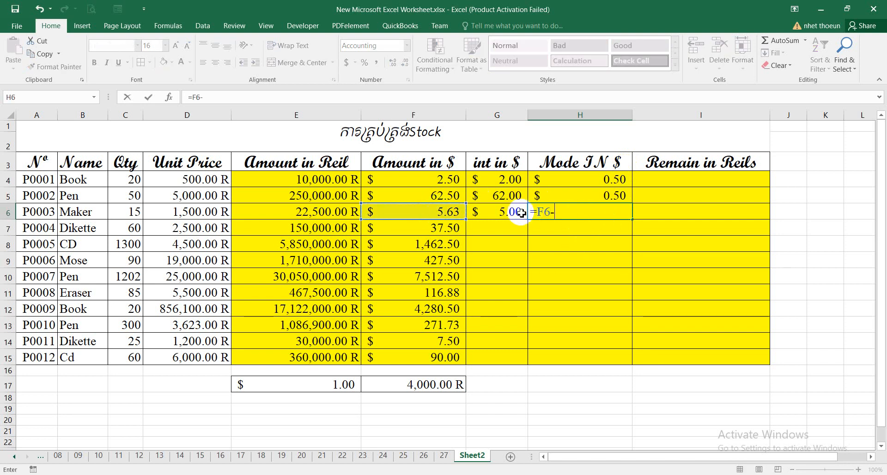
click(517, 212)
key(Return)
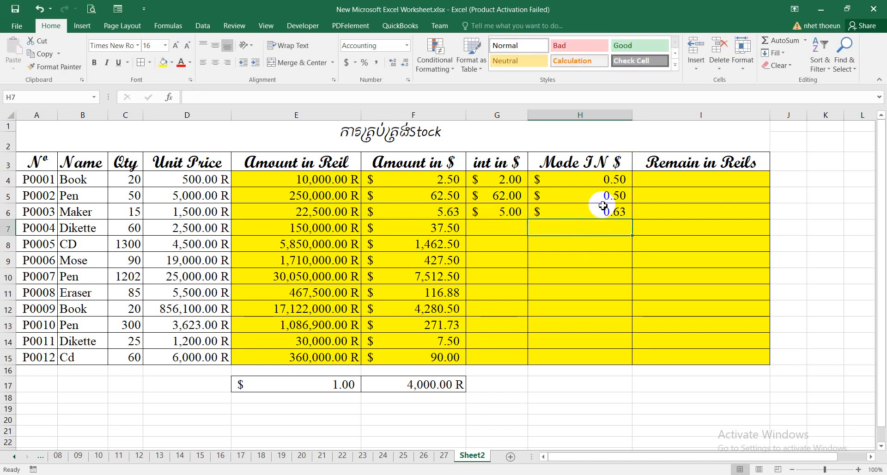
Fill the G6 and H6 formulas down to row 15 and widen column G to fit the amounts
drag(503, 213, 614, 359)
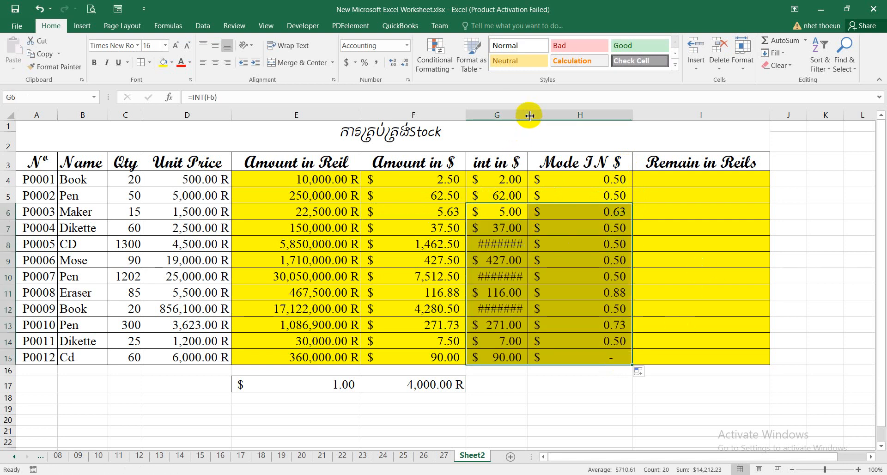
drag(528, 116, 542, 116)
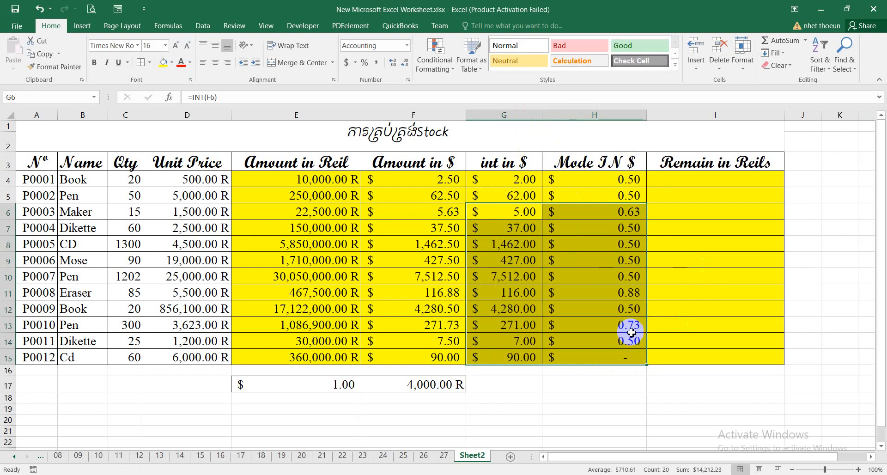
Calculate the Remain in Reils value for P0001 in I4 with the formula =H4*F17
click(692, 179)
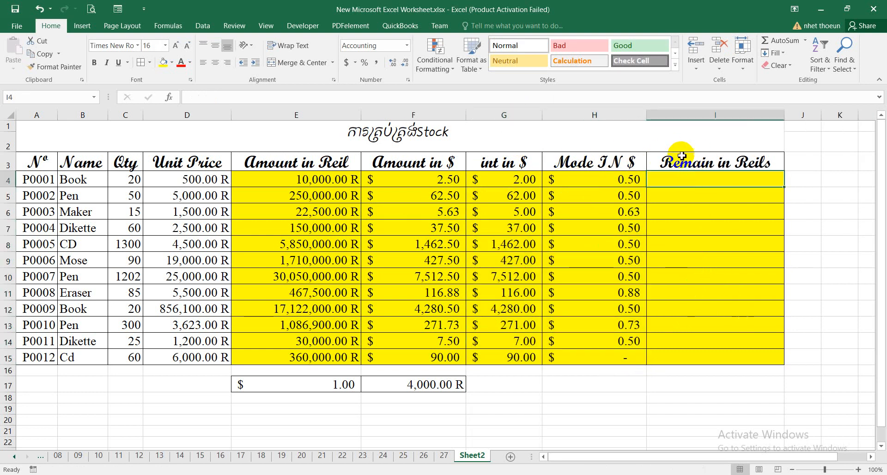
drag(605, 177, 608, 352)
click(690, 181)
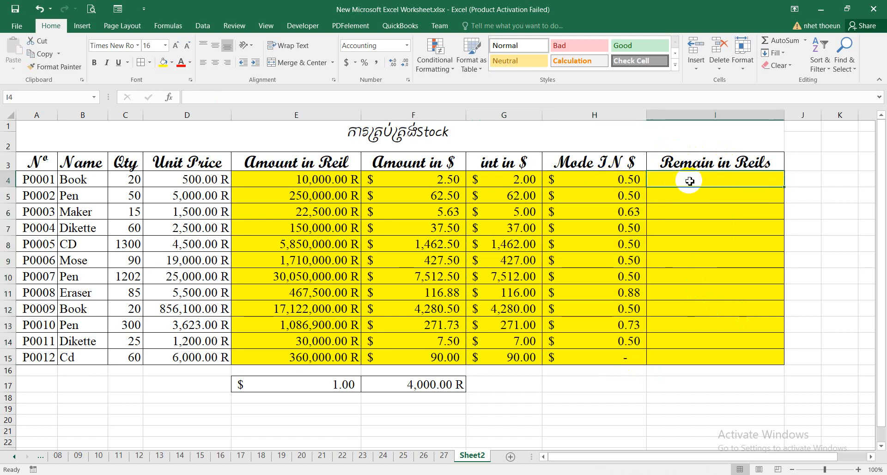
text(=)
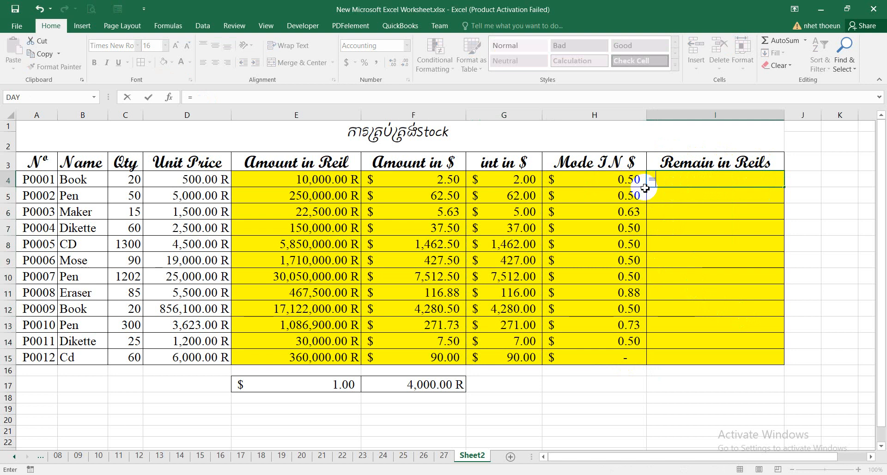
click(609, 179)
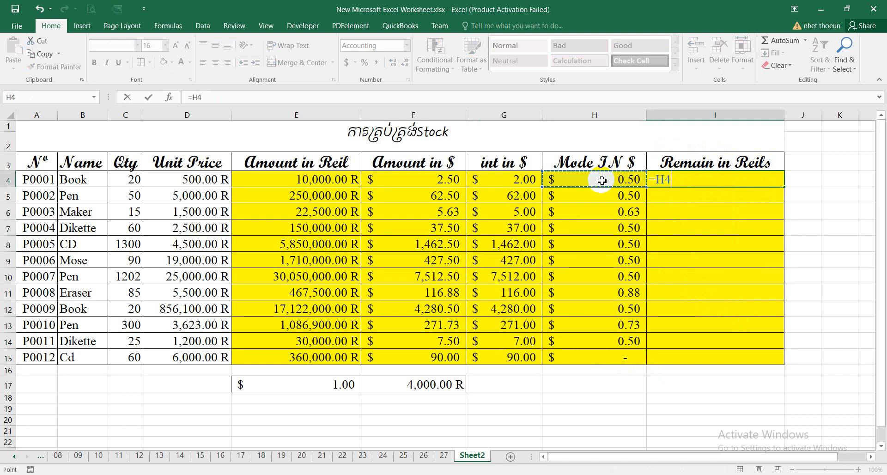
click(434, 387)
key(Return)
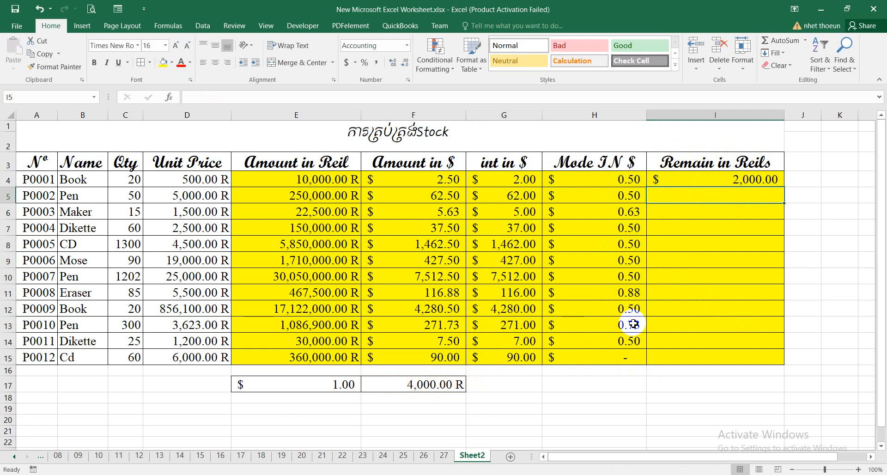
Calculate the Remain in Reils value for P0002 in I5 with the formula =H5*F17
text(=)
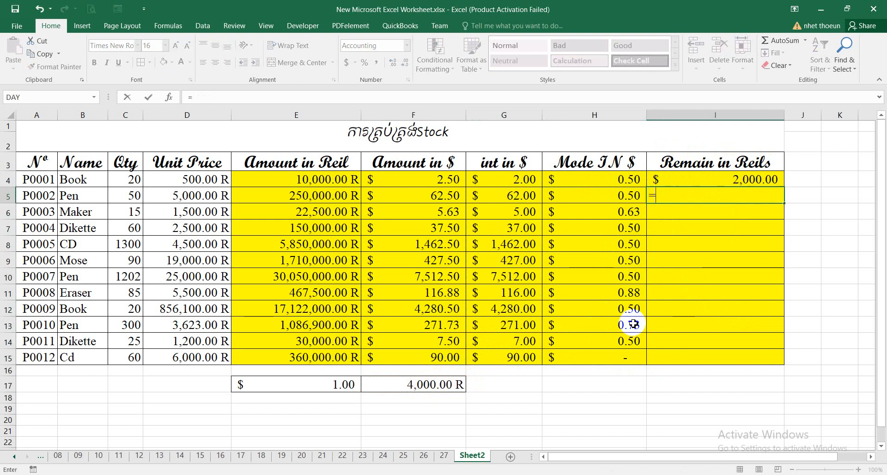
click(614, 195)
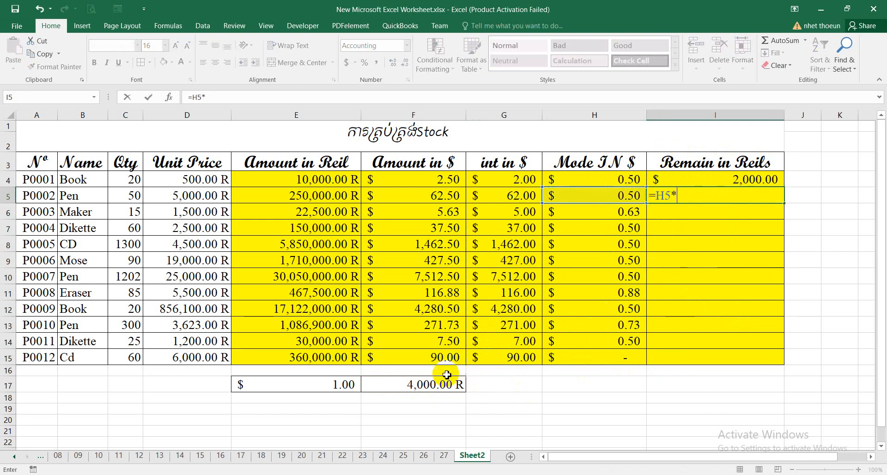
text(*)
click(432, 397)
click(434, 384)
key(Return)
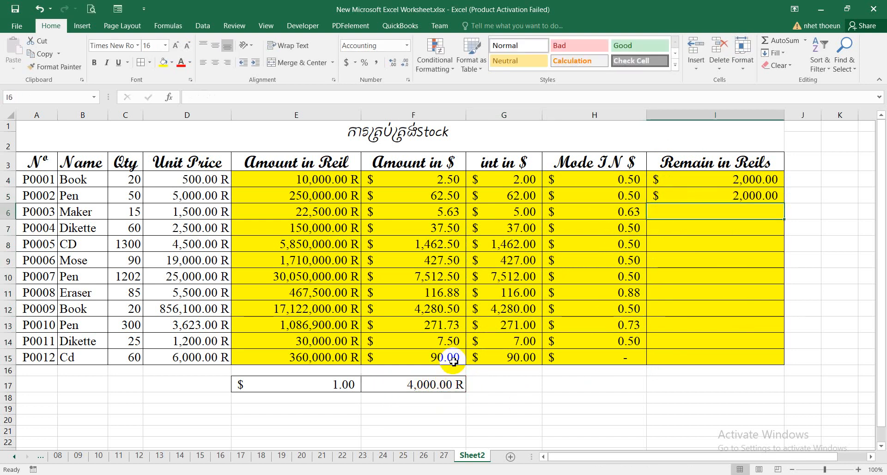
Calculate the Remain in Reils value for P0003 in I6 with the formula =H6*F17
text(=)
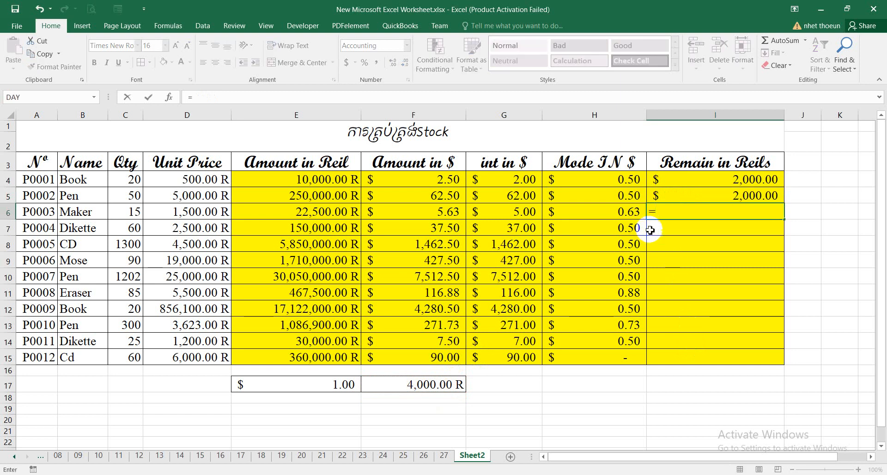
click(631, 212)
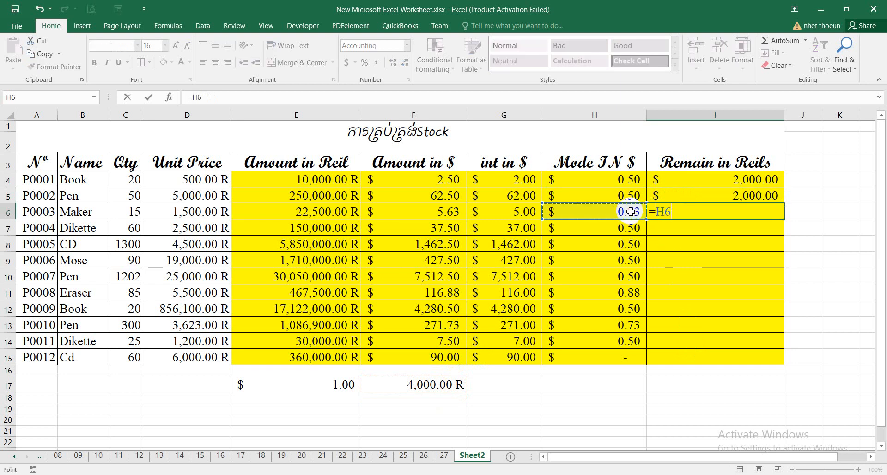
text(*)
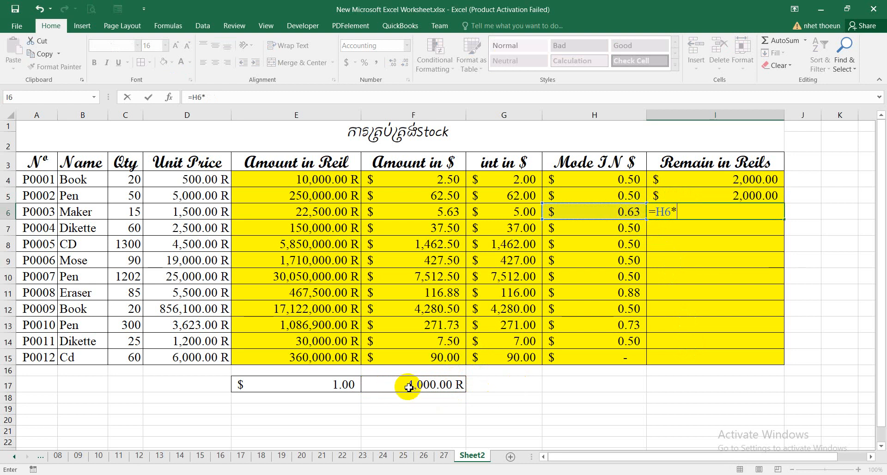
click(410, 383)
key(Return)
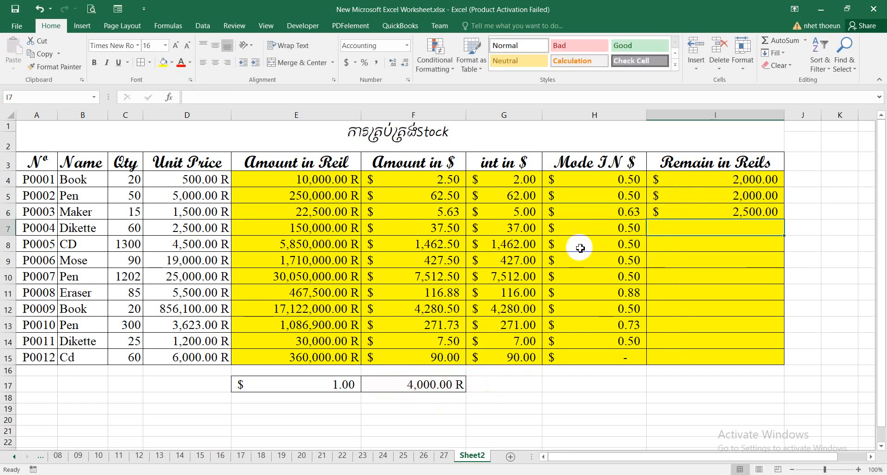
Calculate the Remain in Reils value for P0004 in I7 with the formula =H7*F17
click(344, 393)
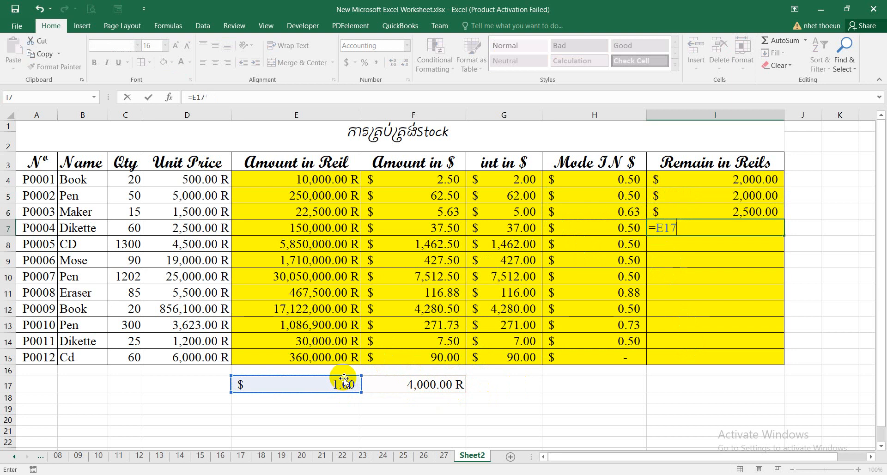
key(BackSpace)
key(BackSpace)
key(BackSpace)
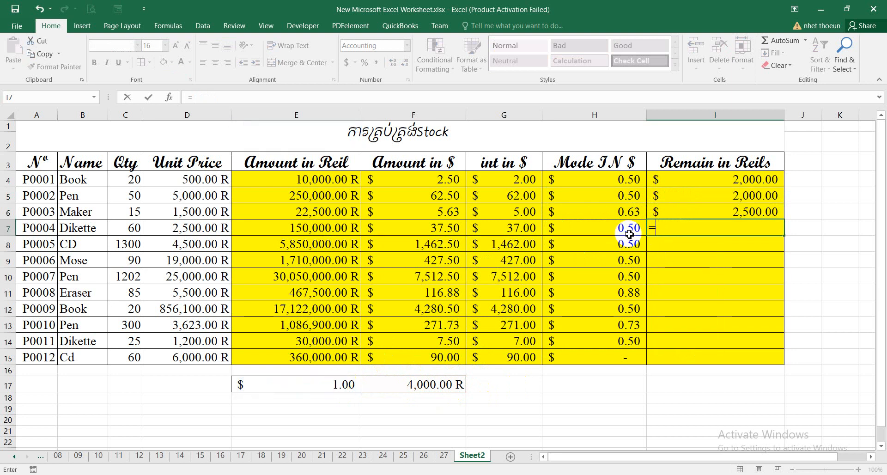
click(629, 234)
text(*)
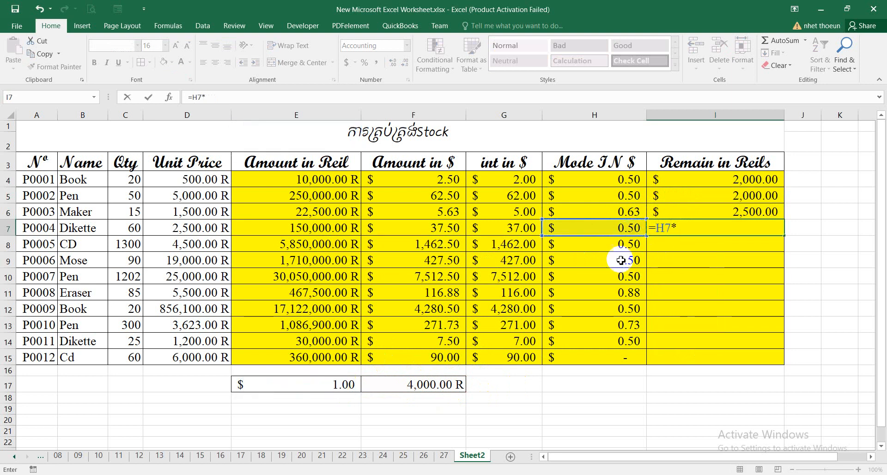
click(444, 383)
key(Return)
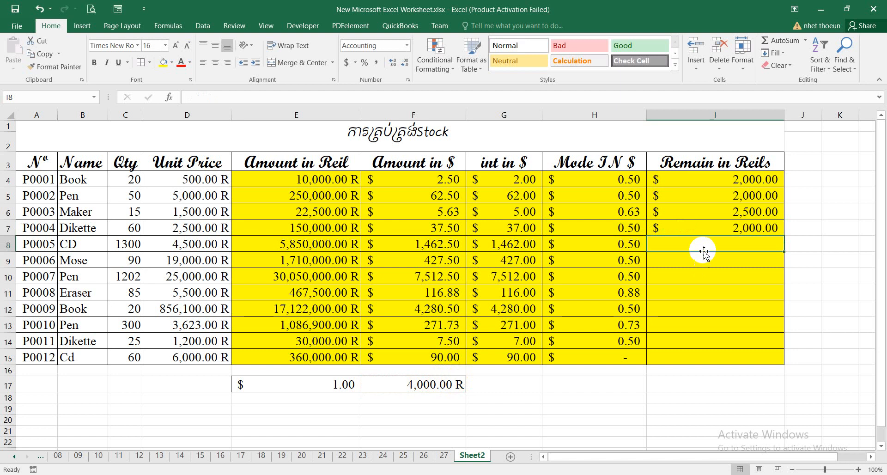
Calculate the Remain in Reils value for P0005 in I8 with =H8*F17 and fill the formula down to I15
text(=)
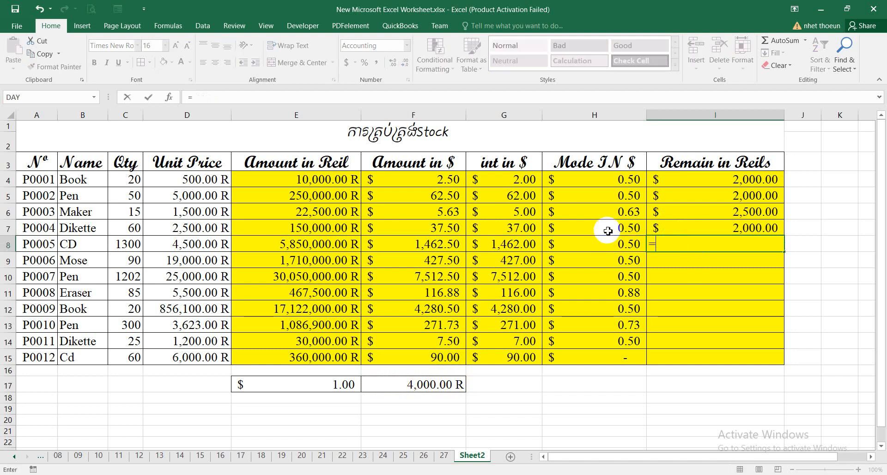
click(626, 247)
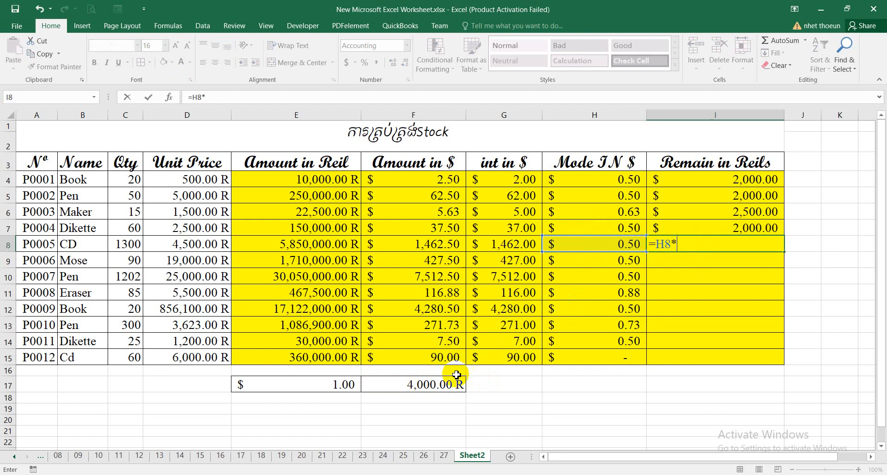
text(*)
click(438, 386)
key(Return)
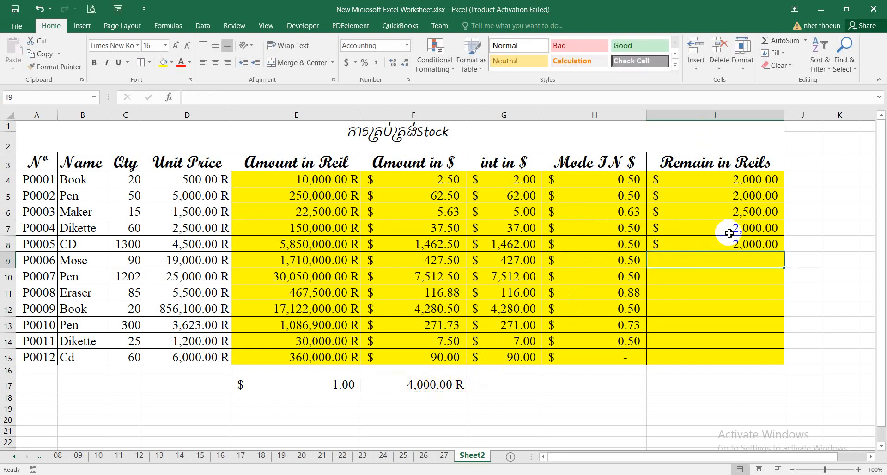
click(767, 245)
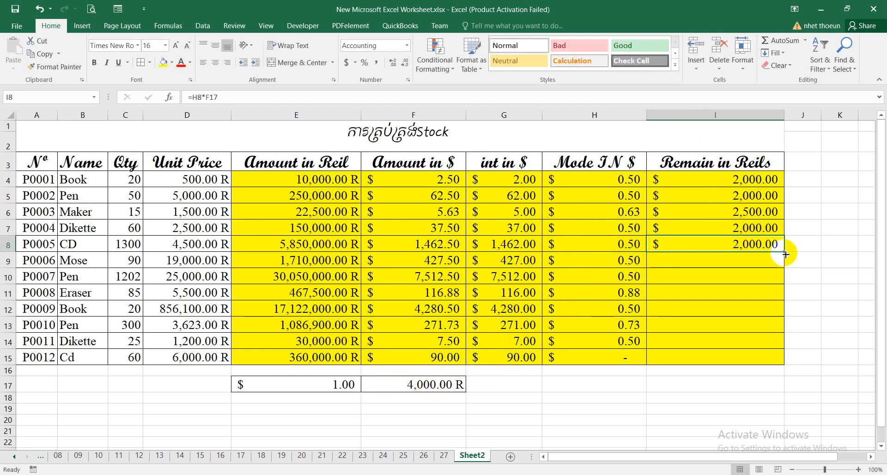
drag(785, 253, 782, 359)
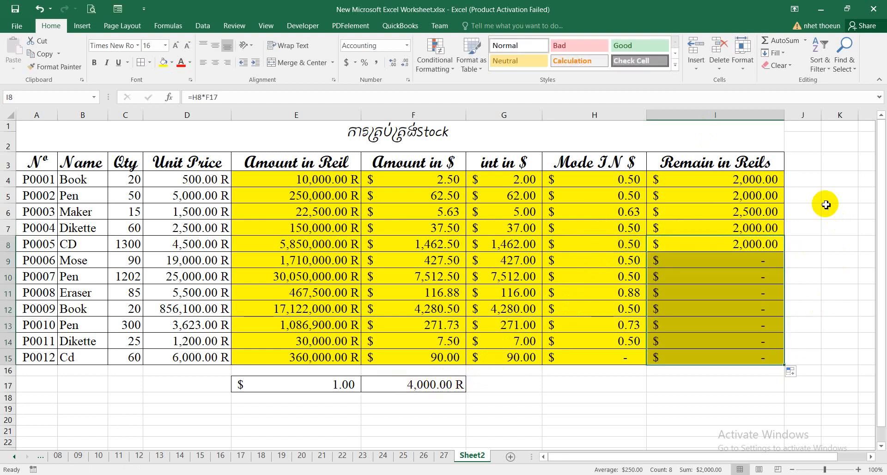
Replace the Remain in Reils formula for P0006 in I9 with =H9*F17
click(704, 260)
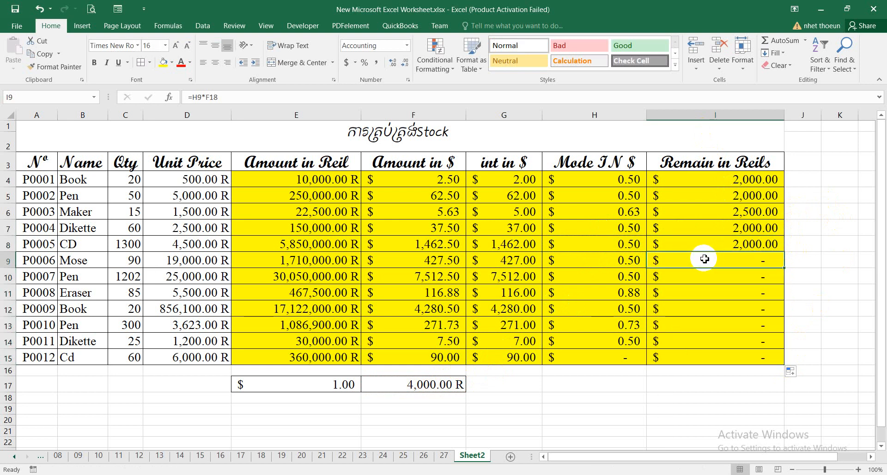
text(=)
click(613, 265)
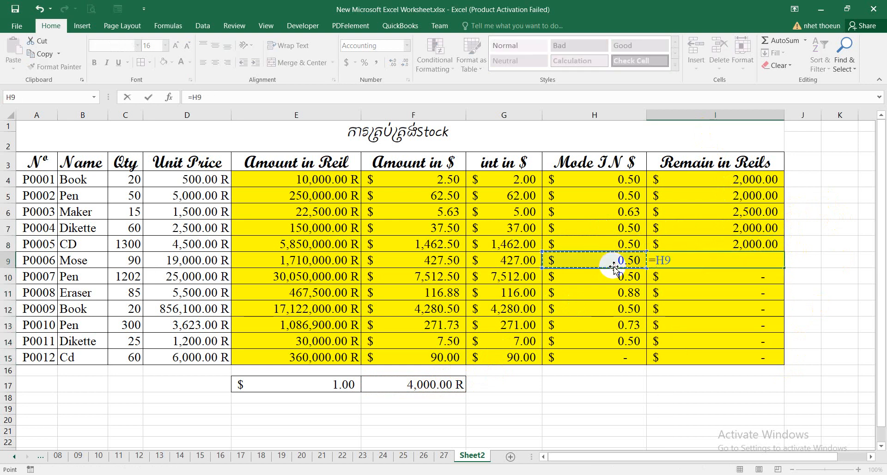
click(438, 383)
key(Return)
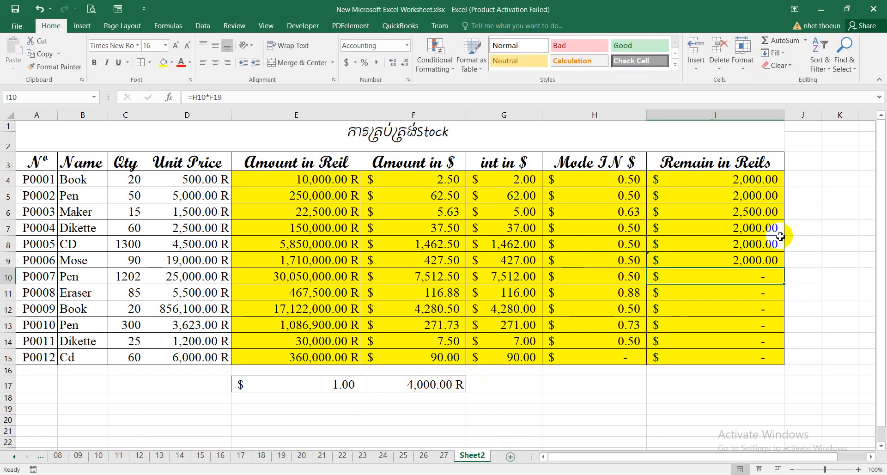
Replace the Remain in Reils formula for P0007 in I10 with =H10*F17
text(=)
click(625, 275)
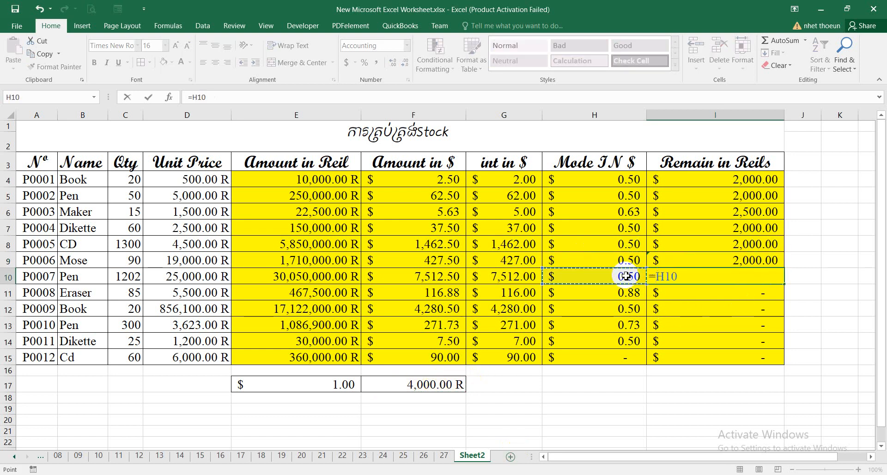
text(*)
click(449, 388)
key(Return)
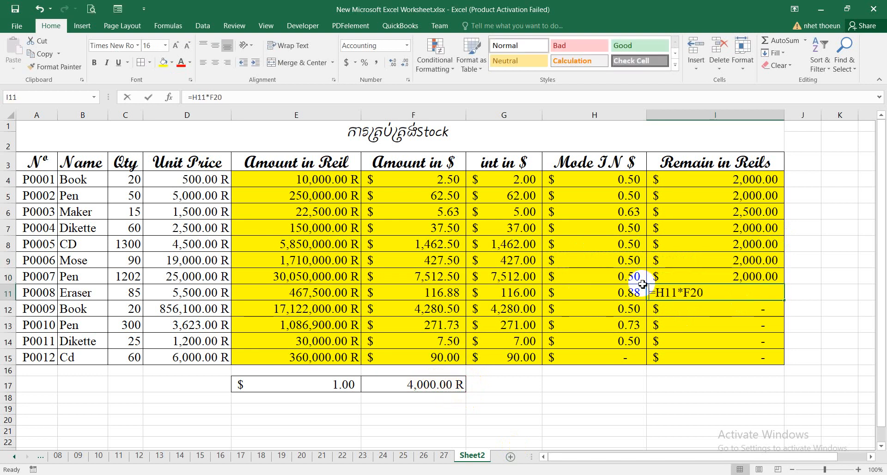
Replace the Remain in Reils formula for P0008 in I11 with =H11*F17
text(=)
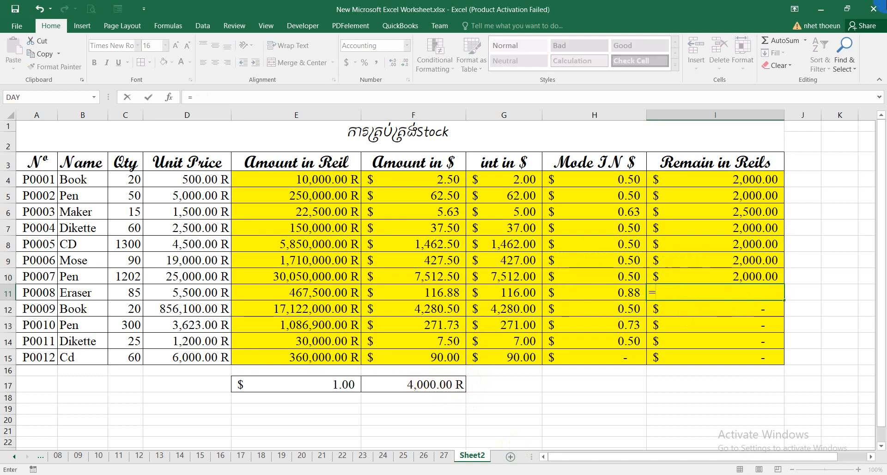
click(622, 293)
text(*)
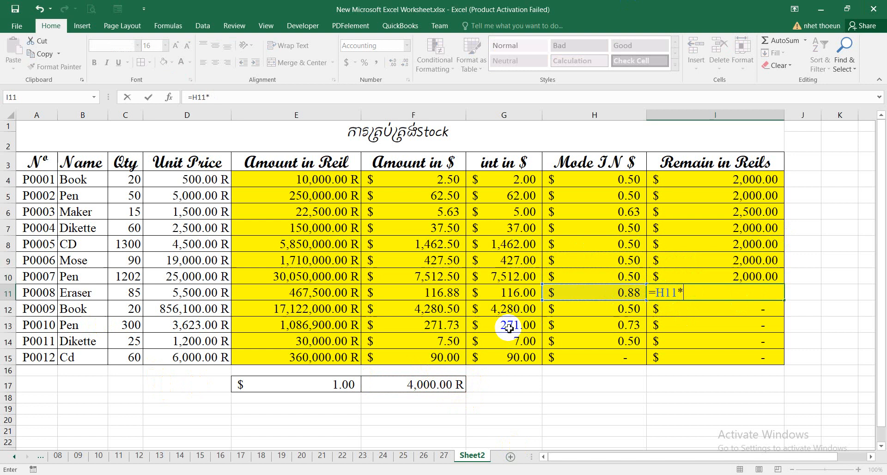
click(449, 384)
key(Return)
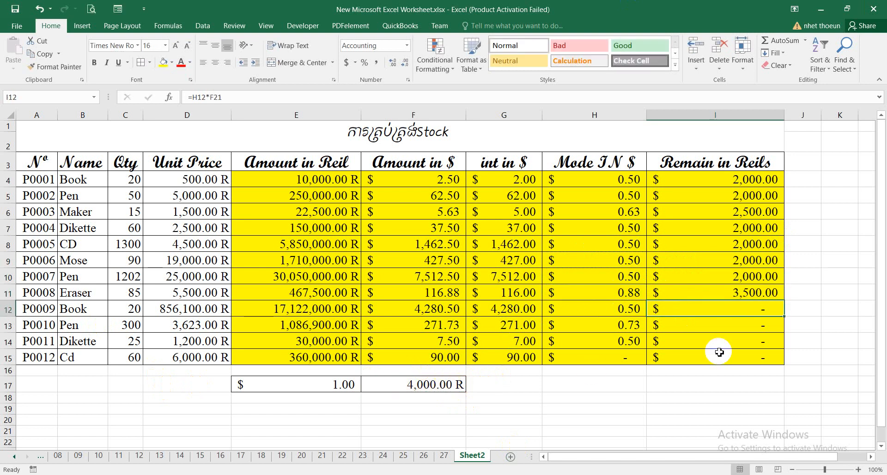
Replace the Remain in Reils formula for P0009 in I12 with =H12*F17
text(=)
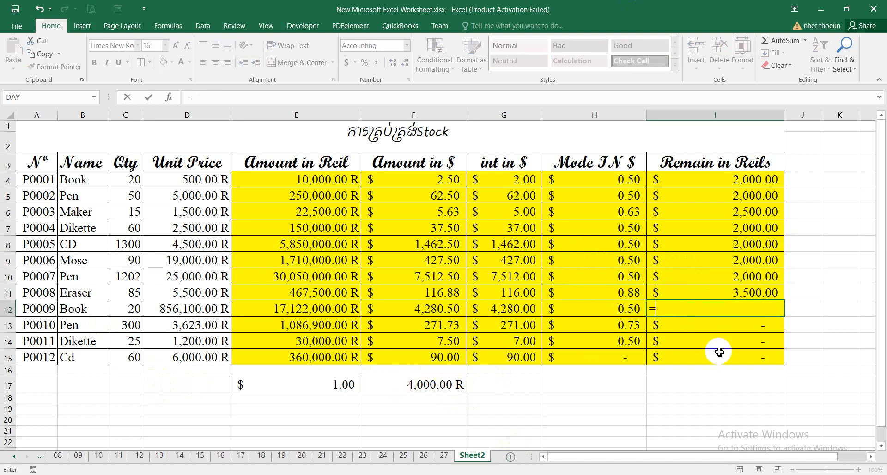
click(624, 309)
text(*)
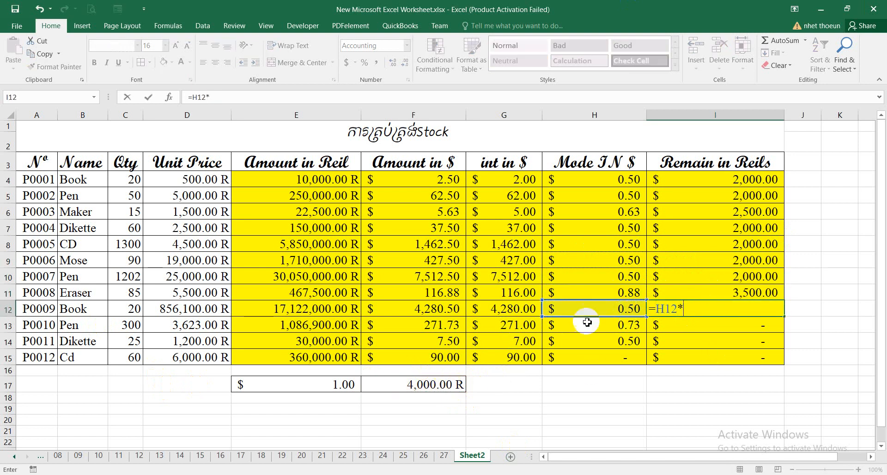
click(430, 382)
key(Return)
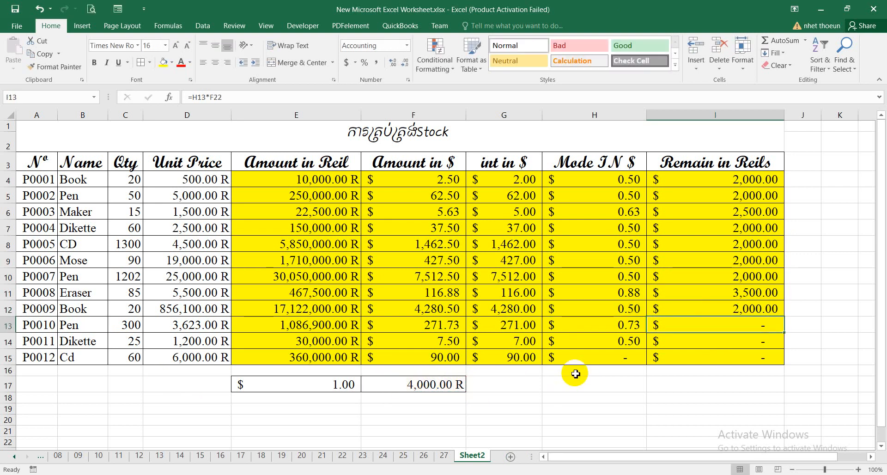
Replace the Remain in Reils formula for P0010 in I13 with =H13*F17
text(=)
click(620, 323)
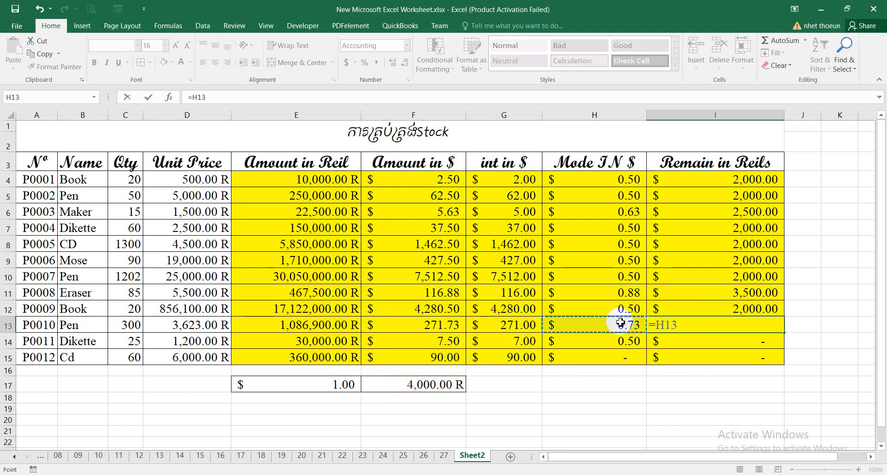
text(*)
click(446, 384)
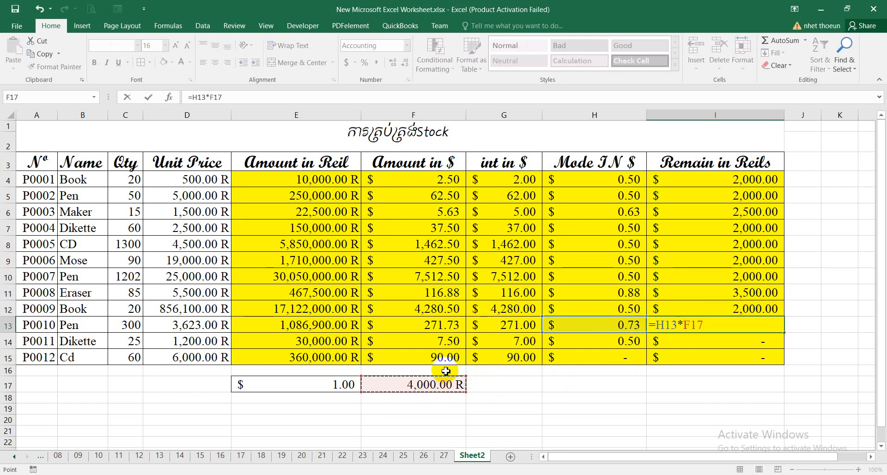
key(Return)
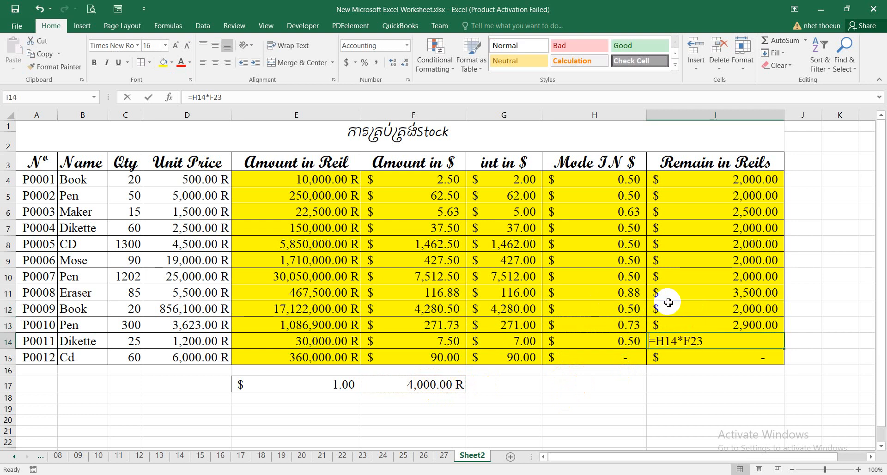
Replace the Remain in Reils formula for P0011 in I14 with =H14*F17
text(=)
click(618, 341)
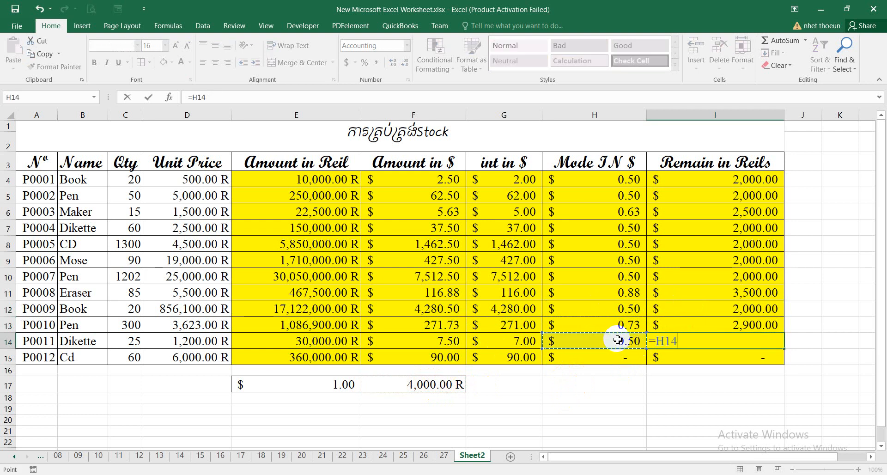
text(*)
click(387, 385)
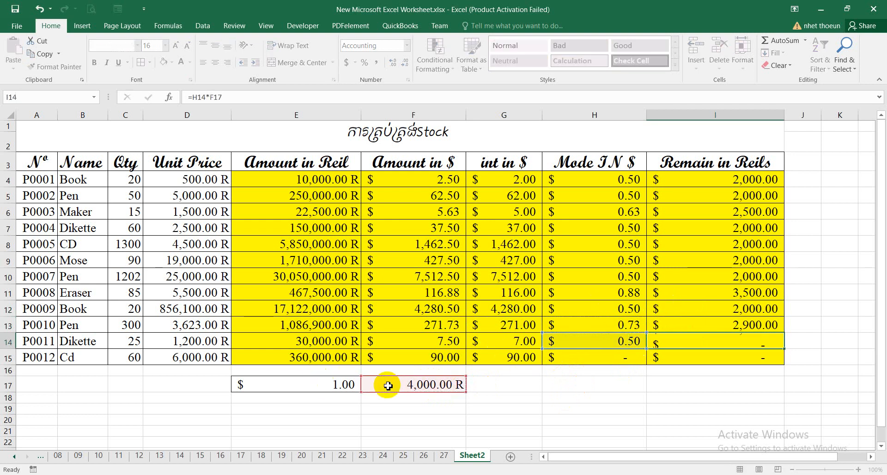
key(Return)
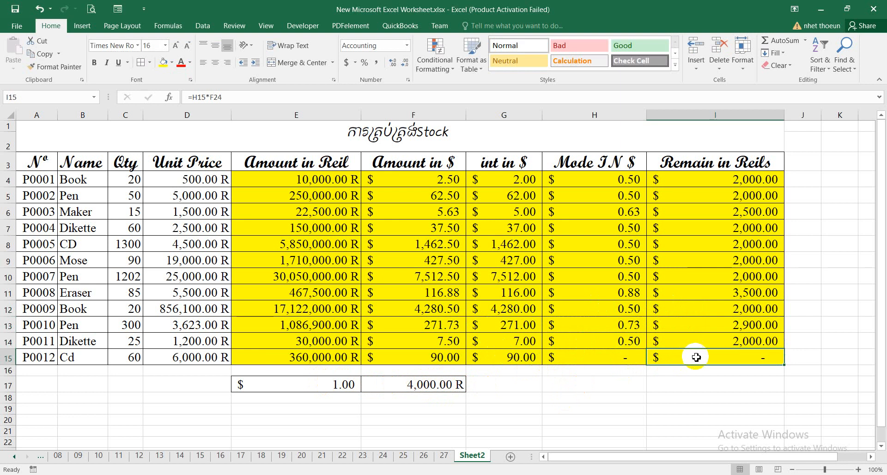
click(840, 306)
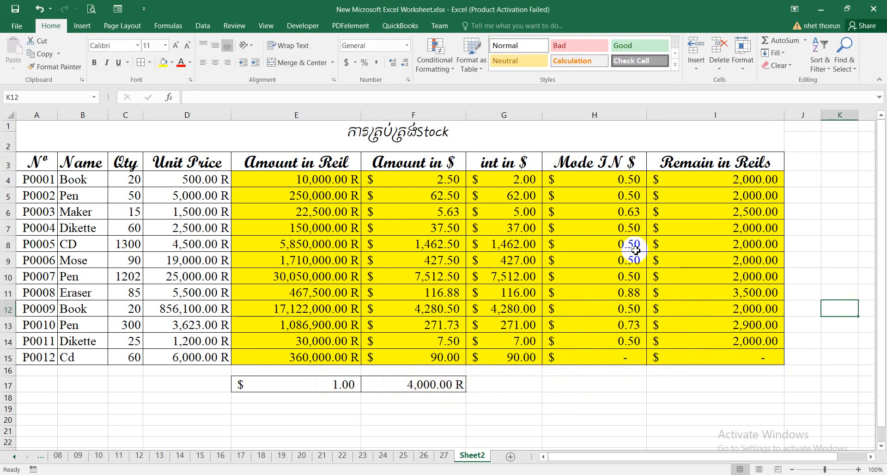
Fill the title and header rows A1:I3 with a horizontal two-color gradient running from red down to dark gray
click(88, 139)
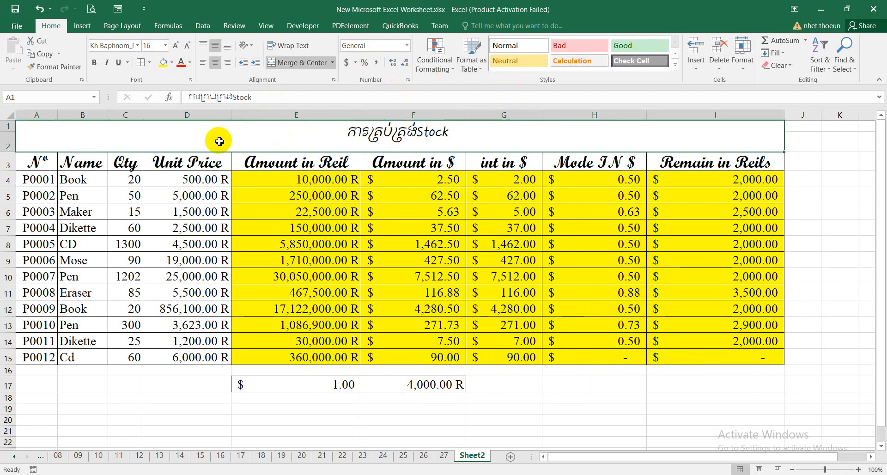
drag(219, 141, 222, 167)
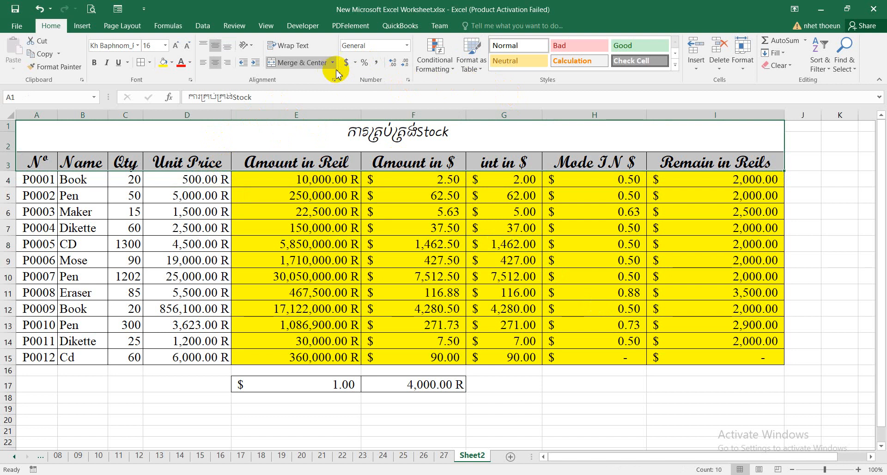
click(405, 81)
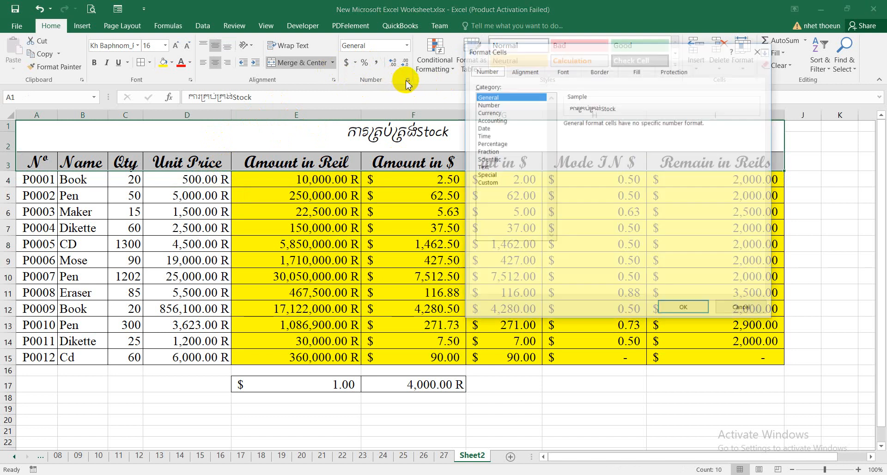
click(600, 70)
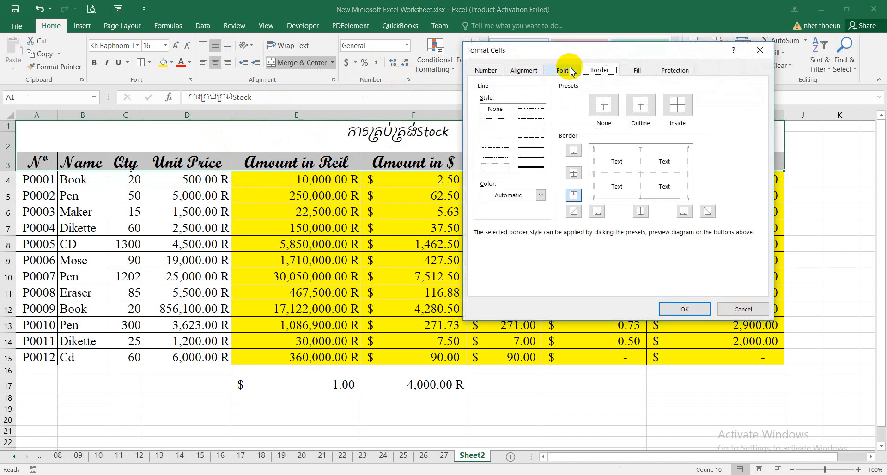
click(635, 70)
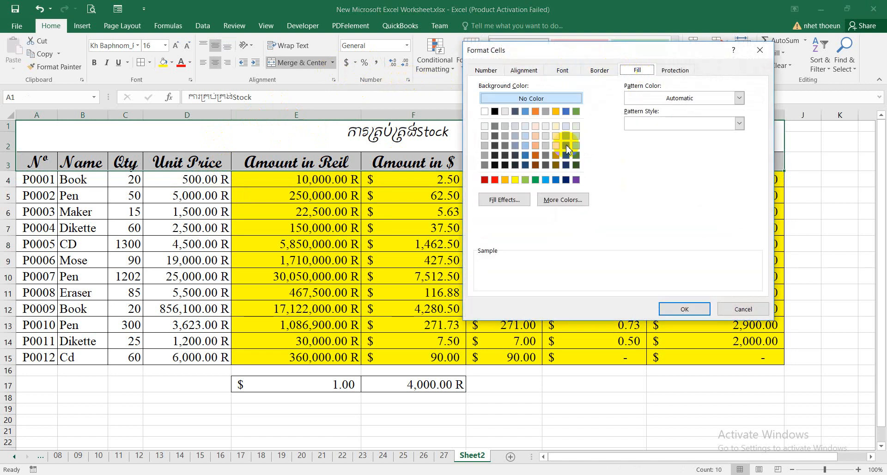
click(497, 200)
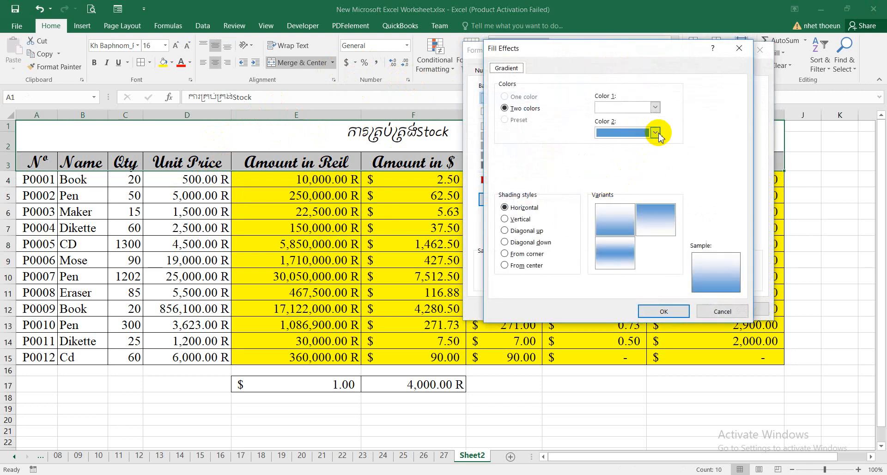
click(654, 107)
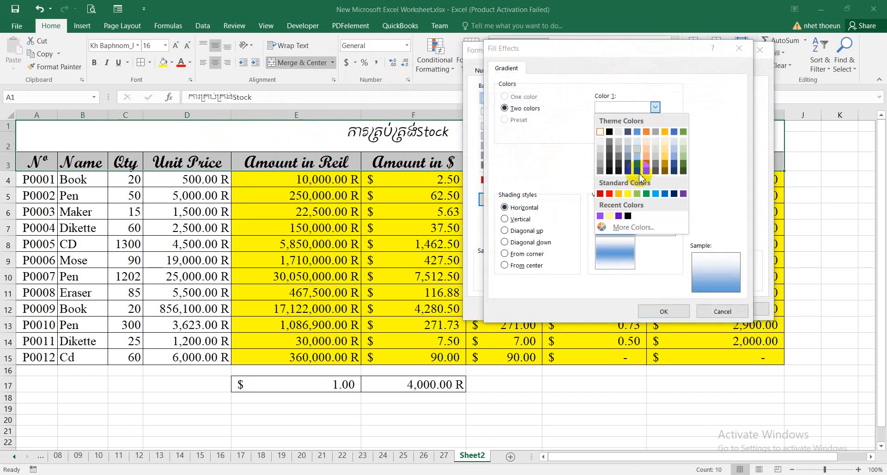
click(609, 193)
click(624, 137)
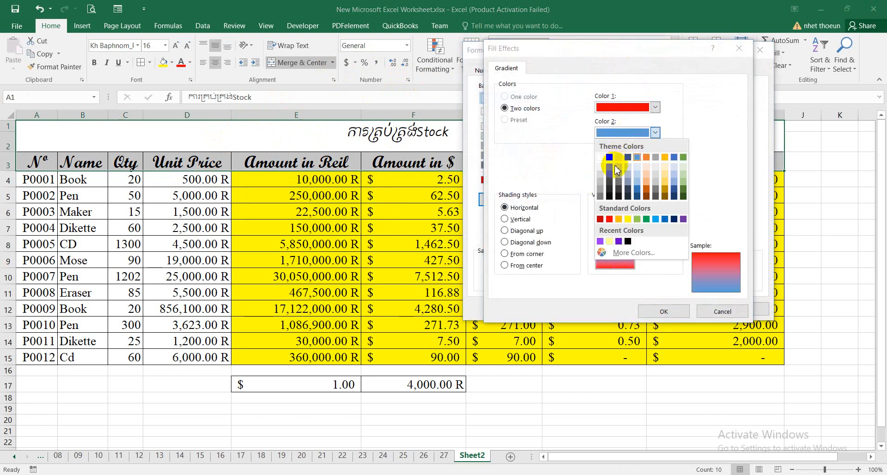
click(655, 196)
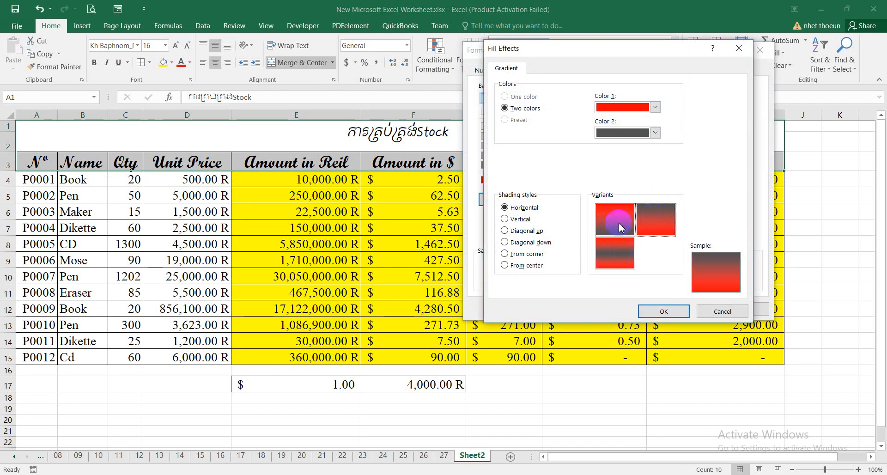
click(673, 311)
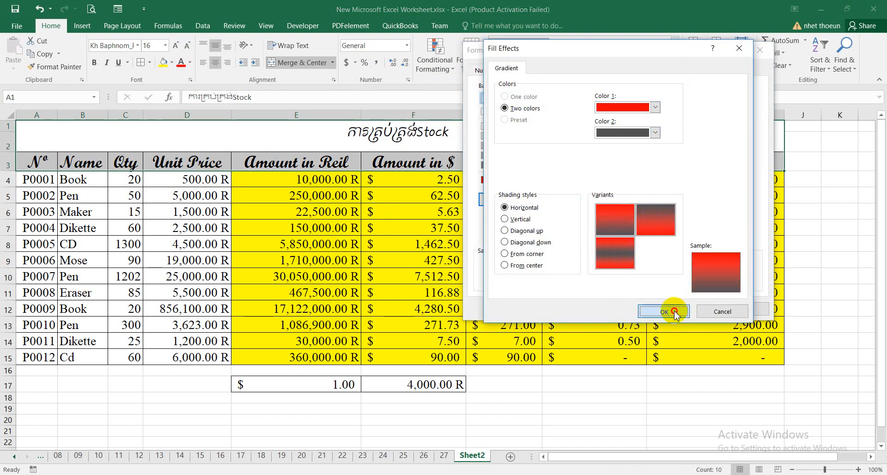
click(685, 313)
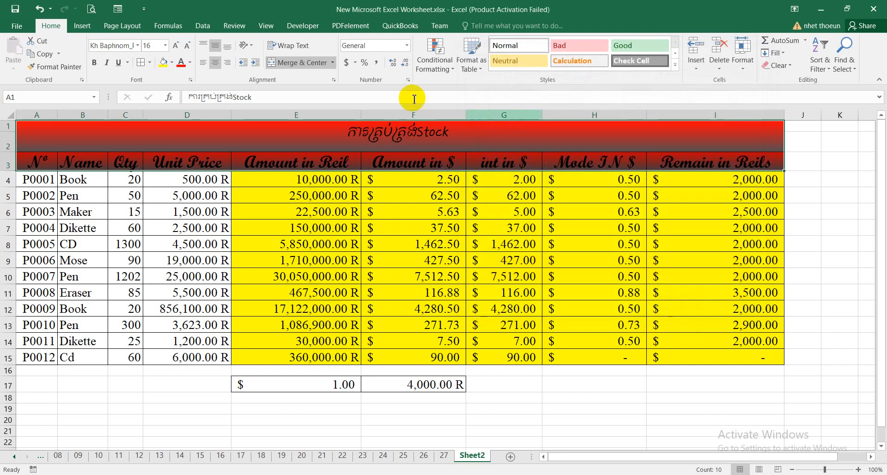
Set the font color of the title and header rows A1:I3 to white
click(193, 66)
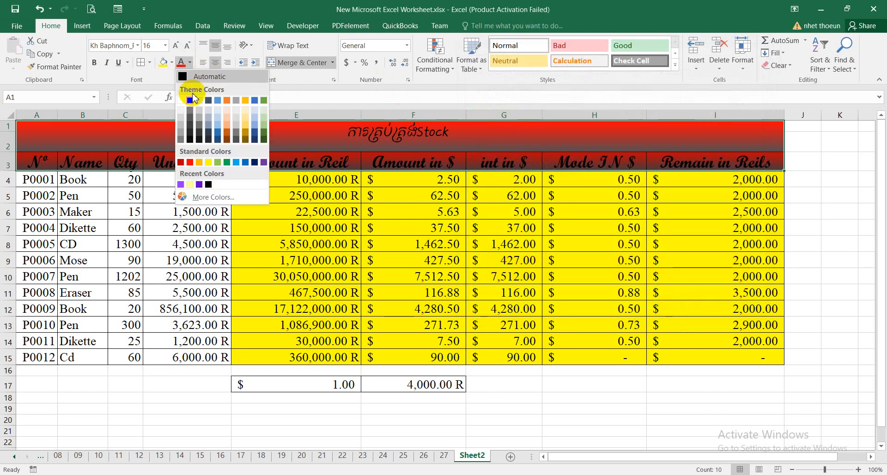
click(181, 100)
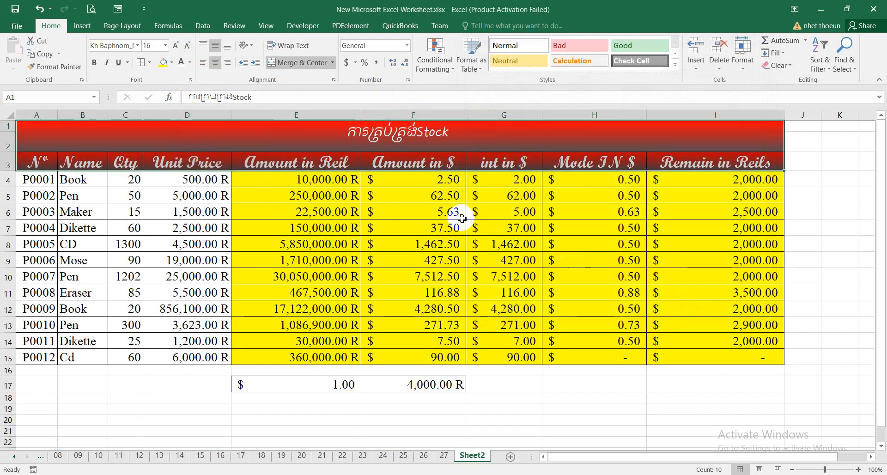
click(330, 228)
scroll(534, 272, down, 2)
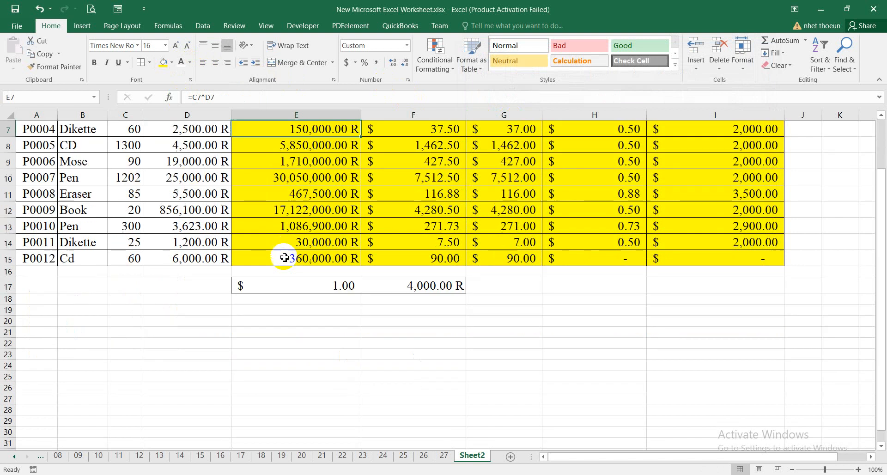
scroll(286, 336, up, 2)
click(478, 387)
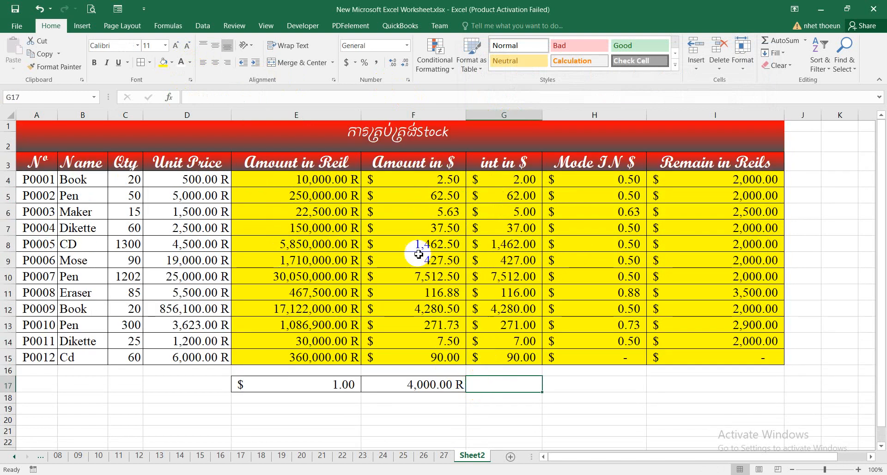
click(413, 228)
click(129, 217)
scroll(246, 245, down, 1)
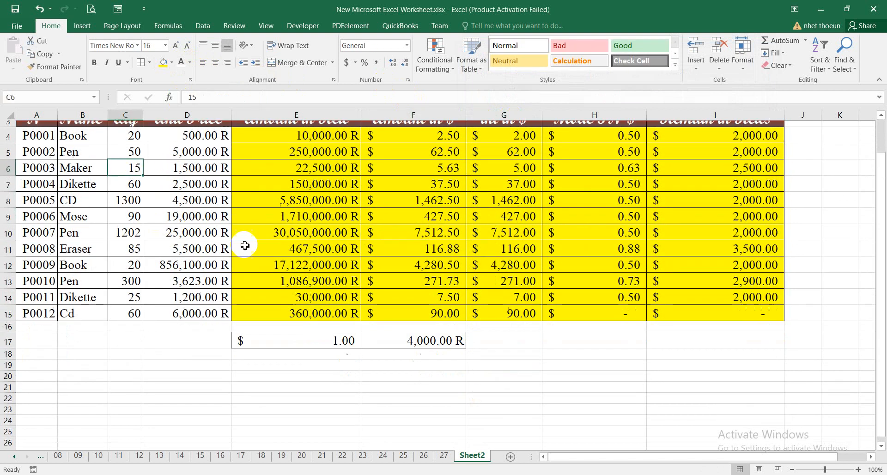
scroll(245, 250, up, 1)
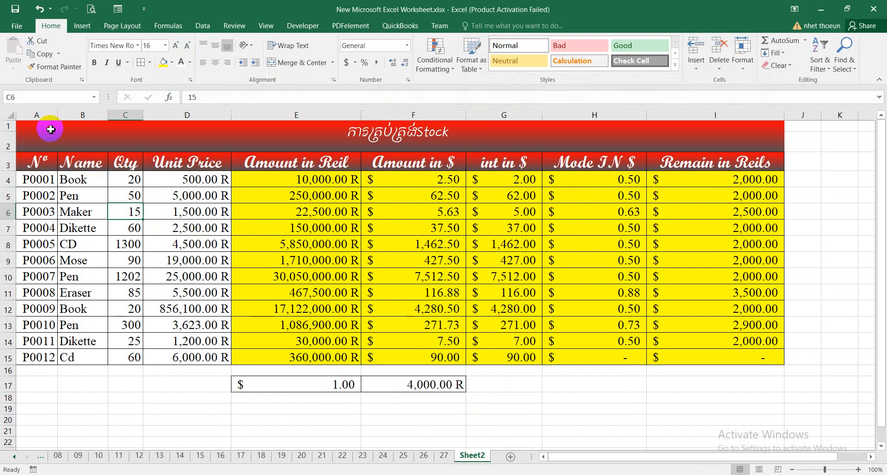